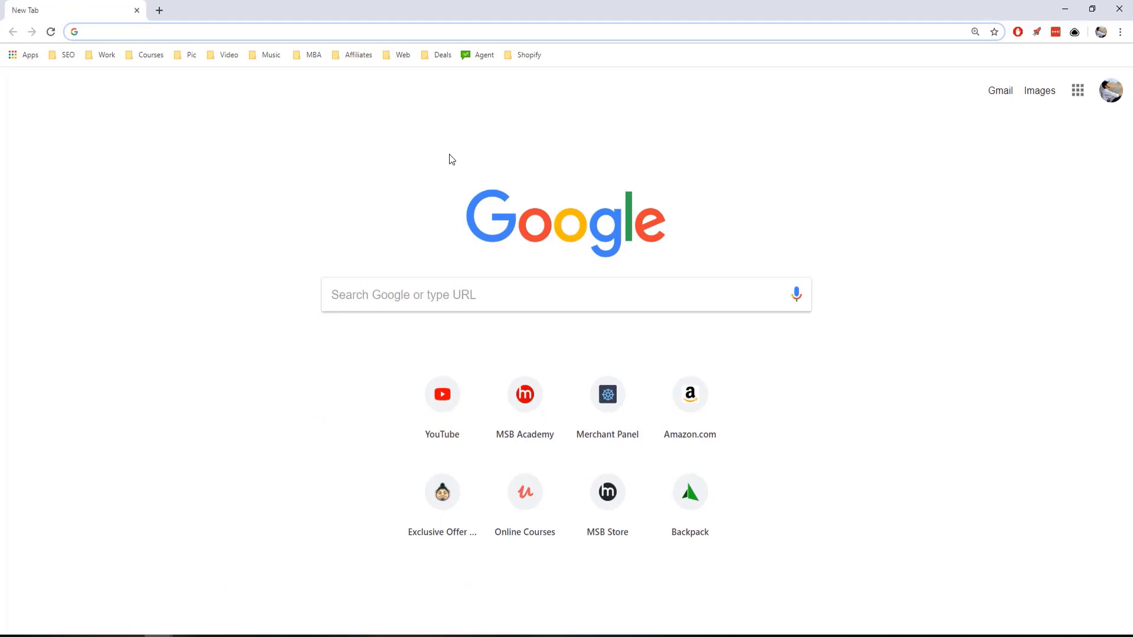
# Search Google for "audacity", open the official audacityteam.org website and look over its home page.
pyautogui.write('auda')
pyautogui.press('Return')
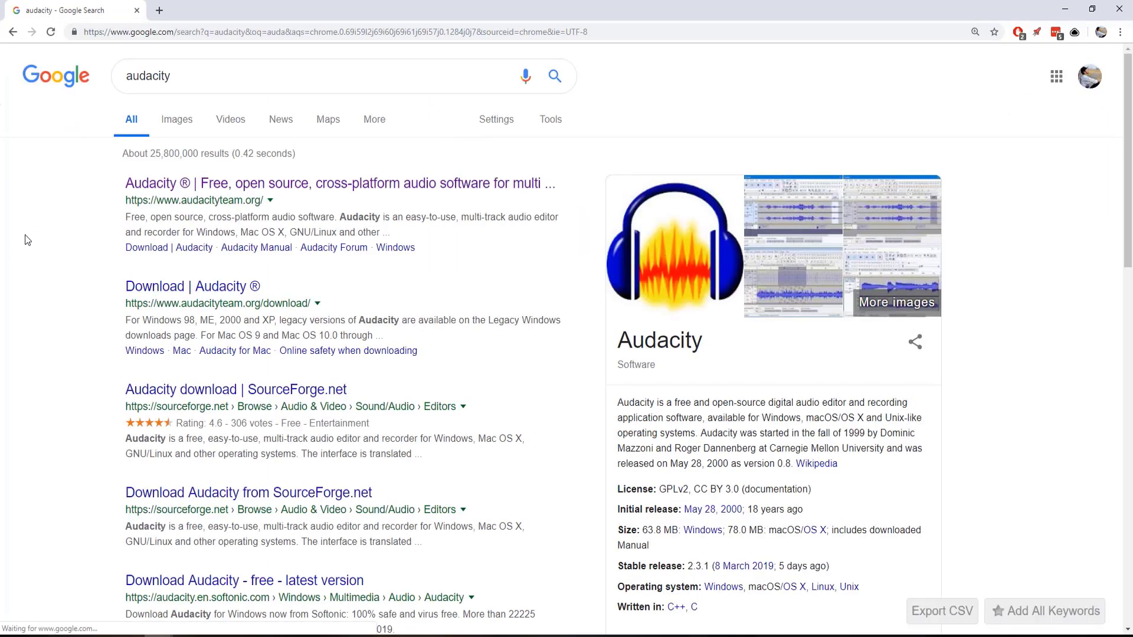
pyautogui.click(145, 182)
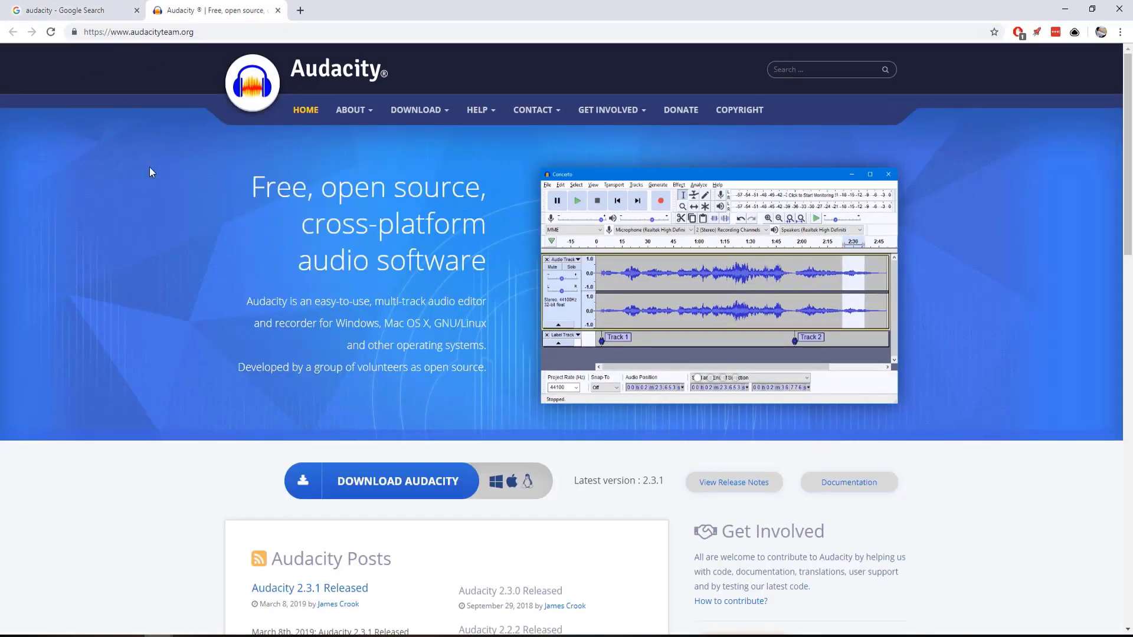
pyautogui.scroll(-5, 133, 257)
pyautogui.scroll(5, 132, 260)
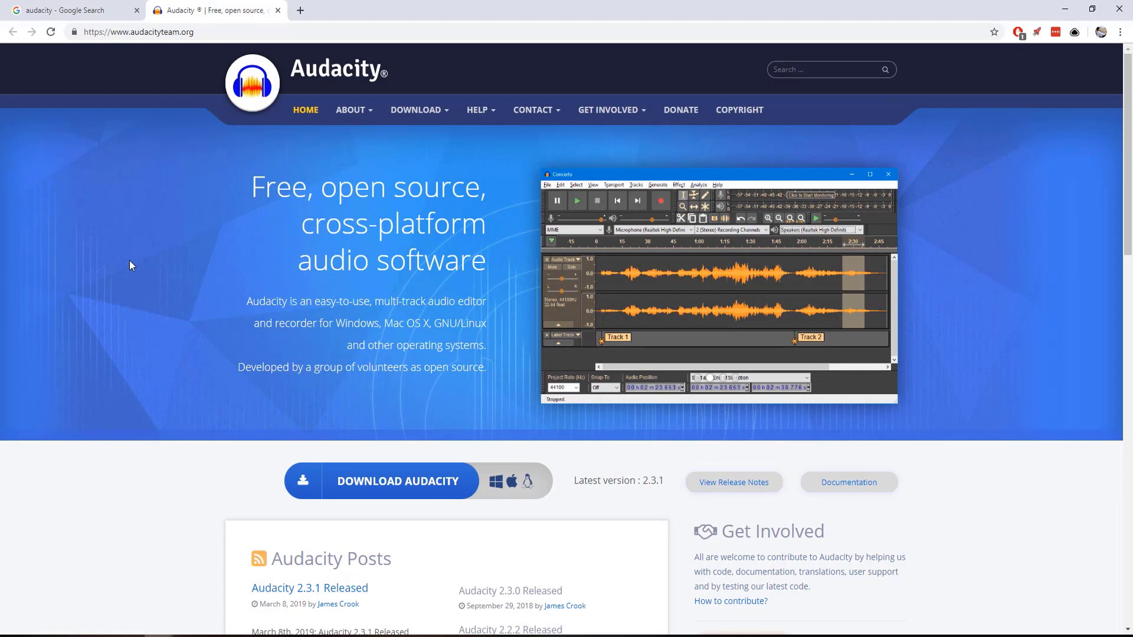
pyautogui.scroll(-1, 126, 275)
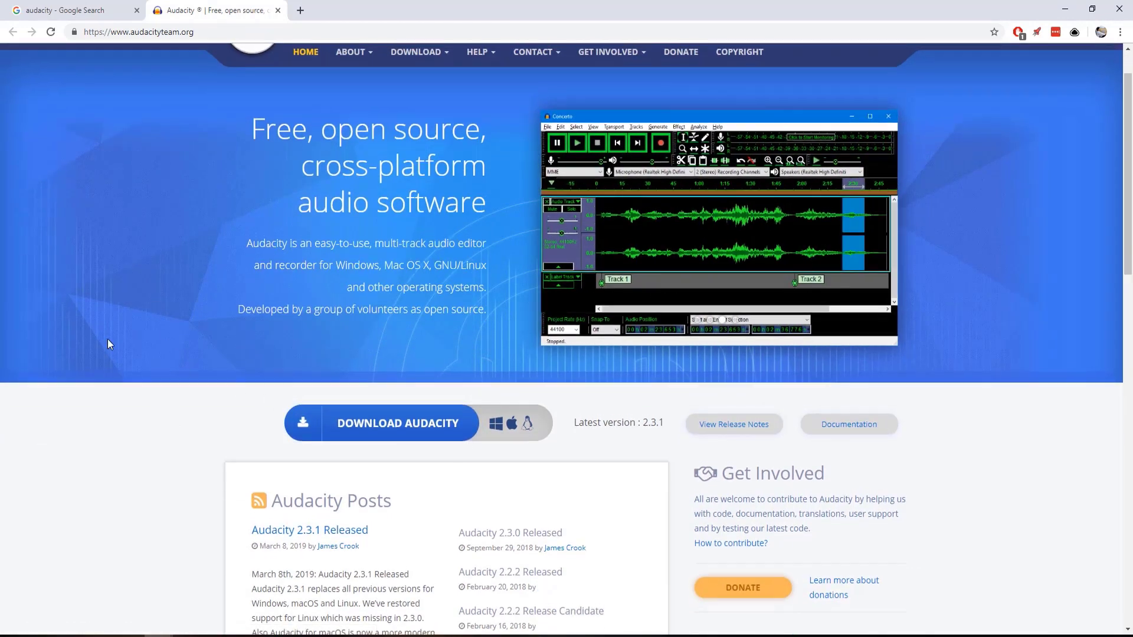
pyautogui.scroll(1, 108, 341)
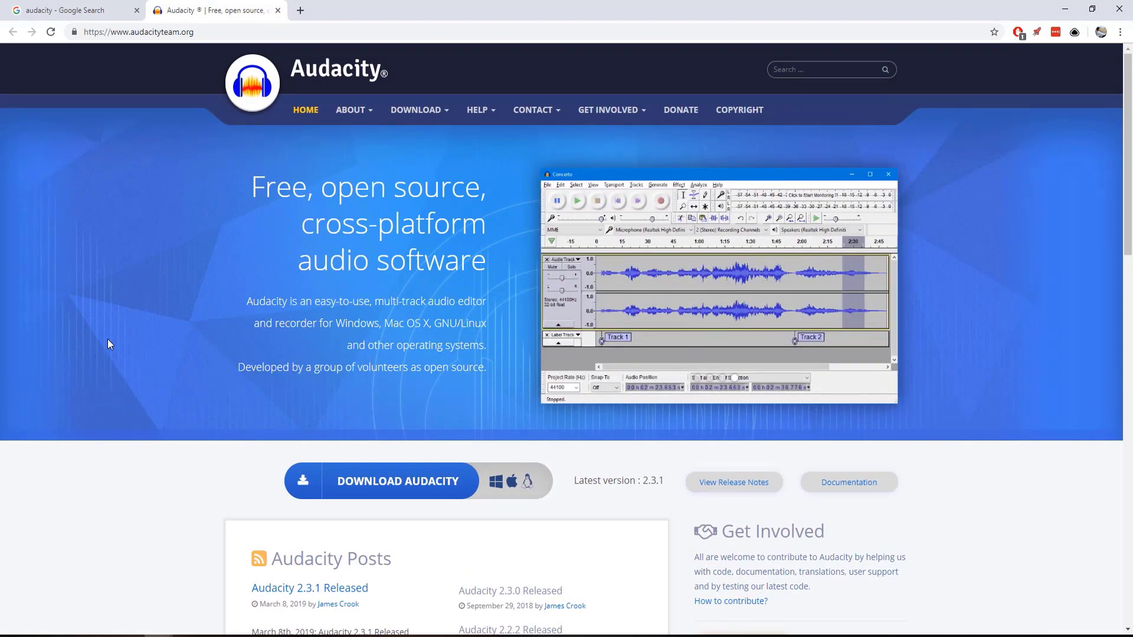
# Minimize the browser and launch Audacity from the desktop.
pyautogui.click(1065, 9)
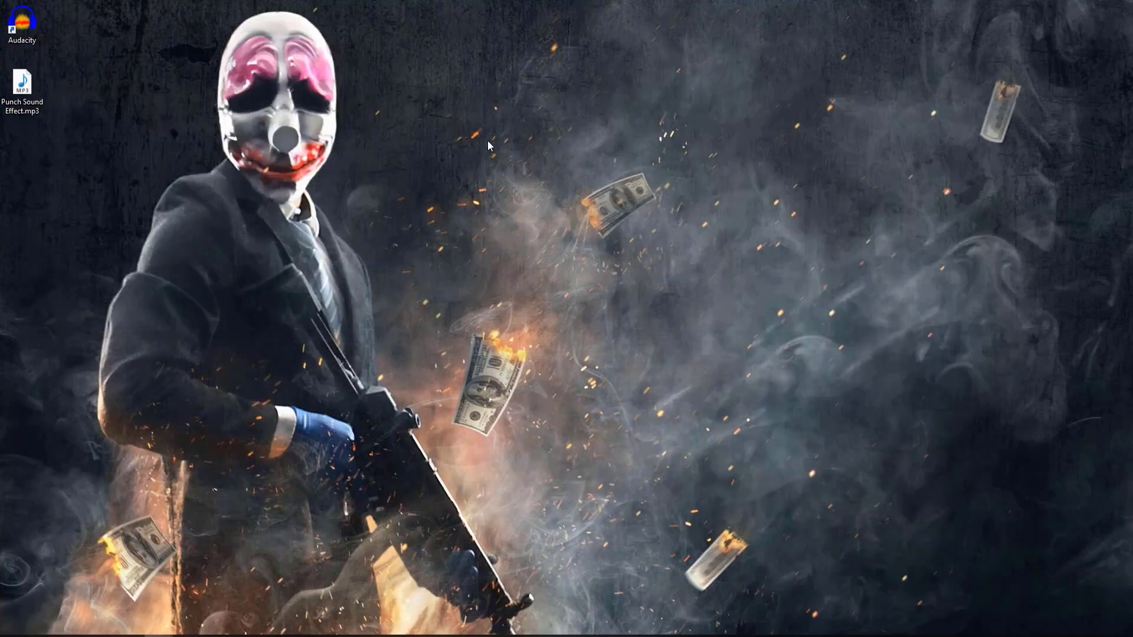
pyautogui.doubleClick(27, 27)
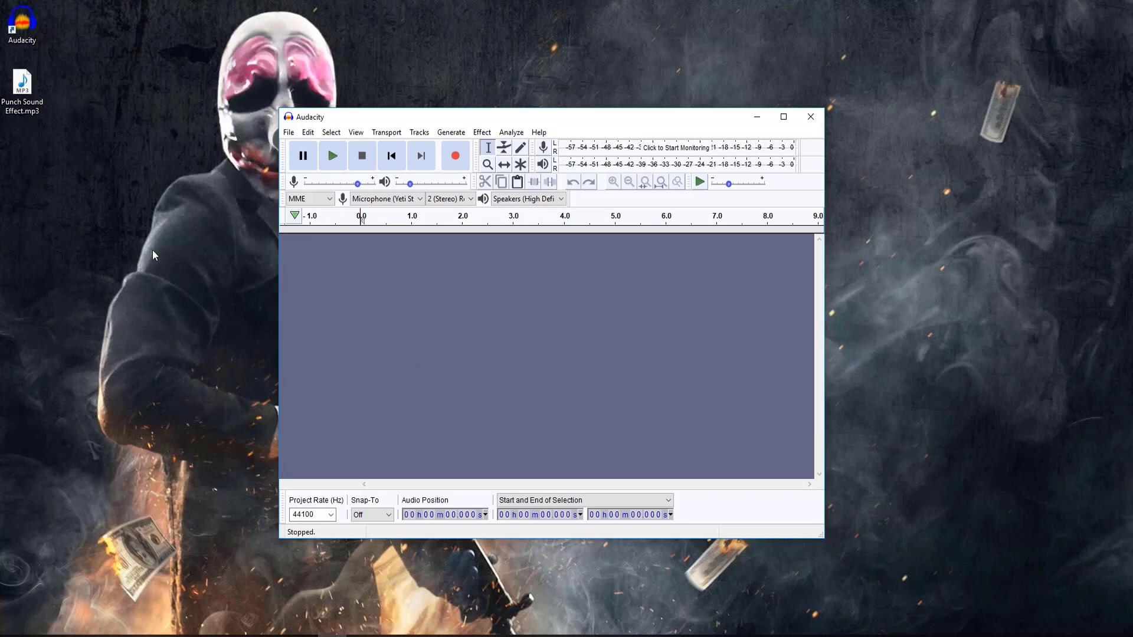
# Import Punch Sound Effect.mp3 from the desktop and try selecting the silence before the punch.
pyautogui.moveTo(21, 86); pyautogui.dragTo(412, 349)
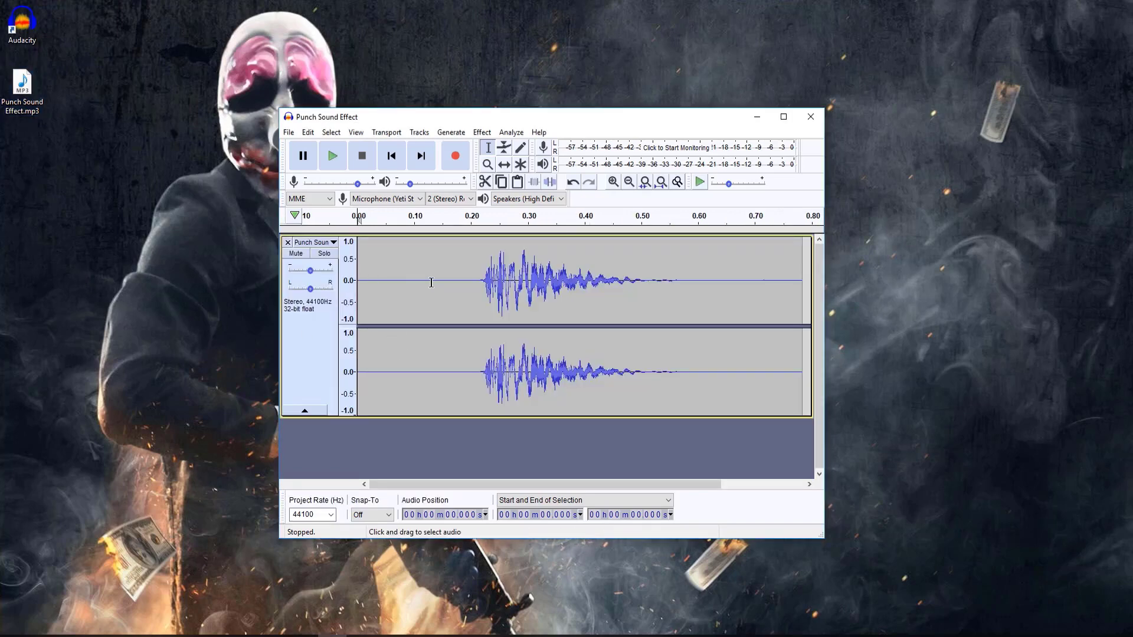
pyautogui.moveTo(432, 283); pyautogui.dragTo(790, 294)
pyautogui.click(455, 275)
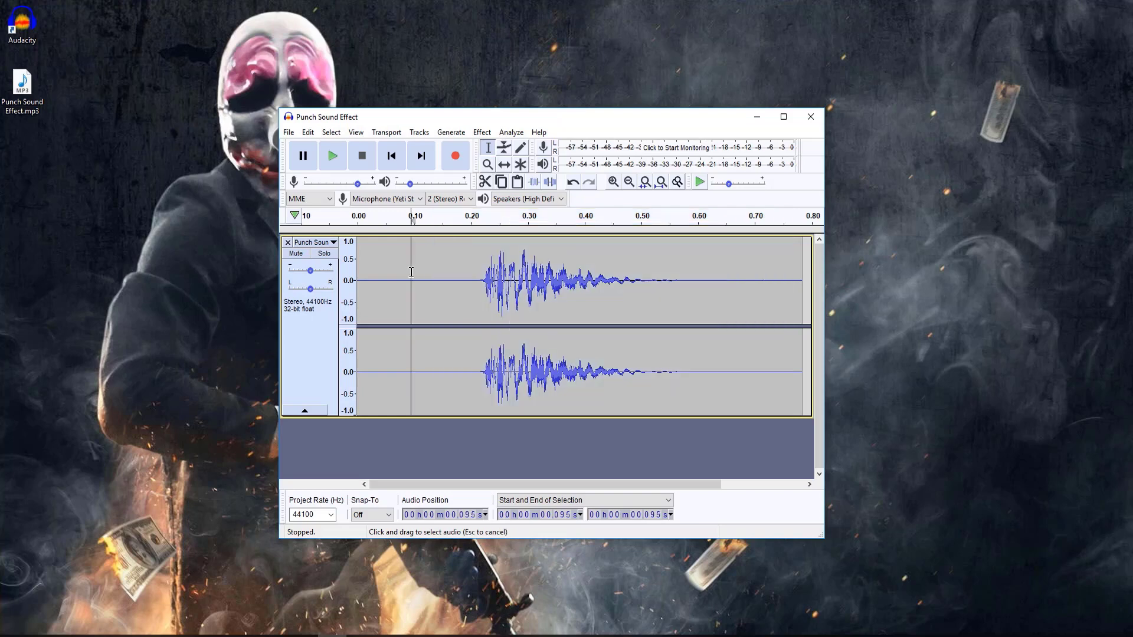
pyautogui.moveTo(453, 273); pyautogui.dragTo(354, 279)
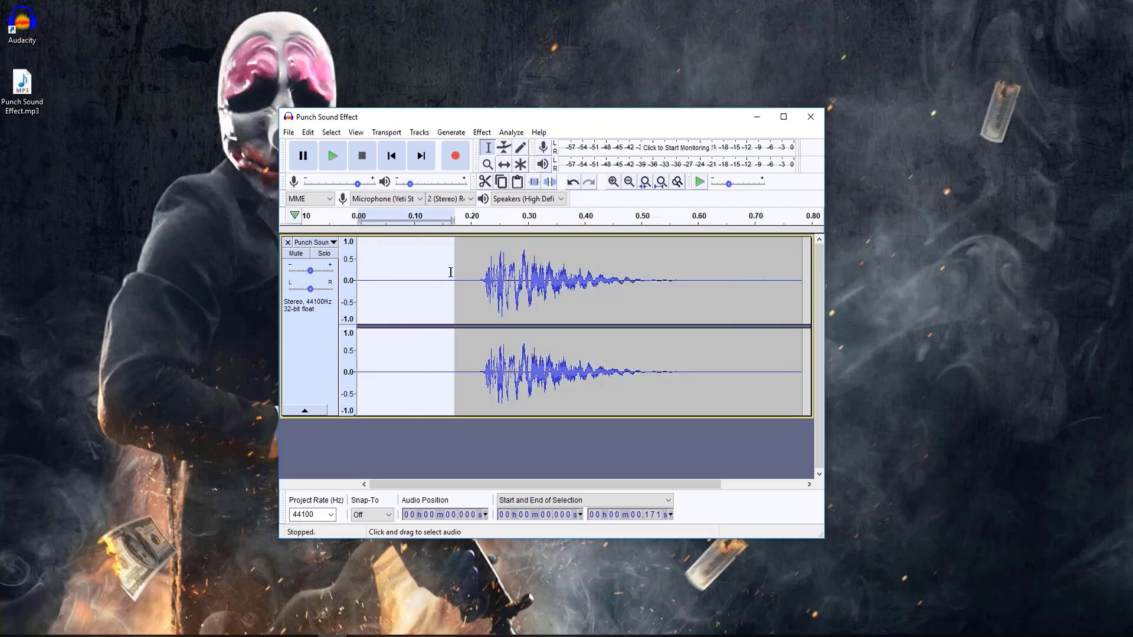
pyautogui.click(466, 272)
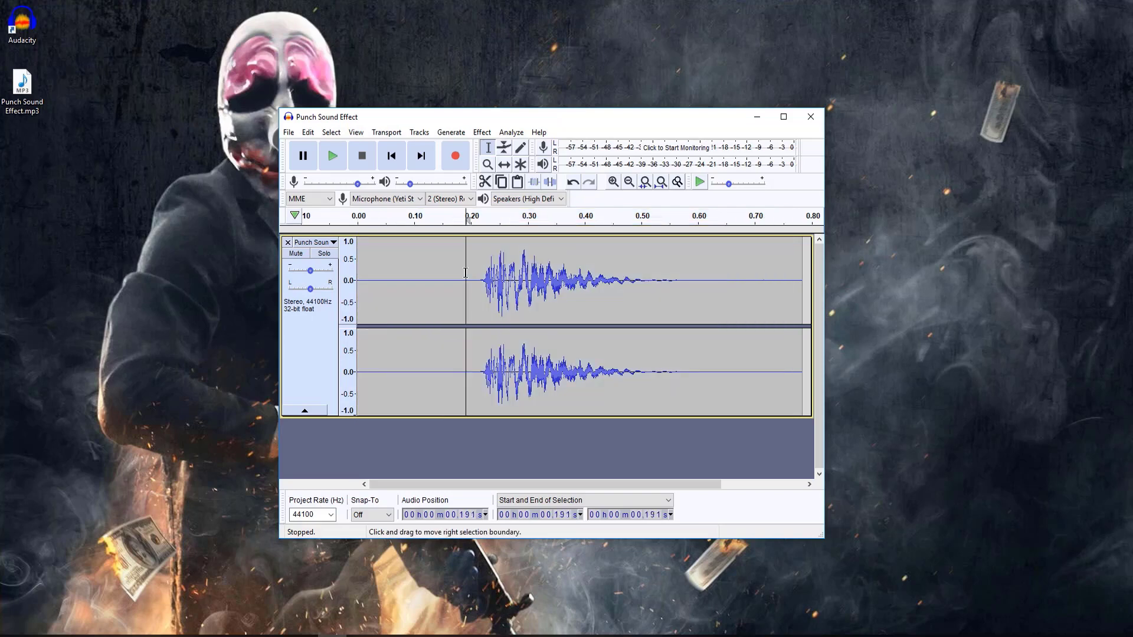
# Start a new empty project and close the Punch Sound Effect project without saving it.
pyautogui.click(289, 134)
pyautogui.click(307, 147)
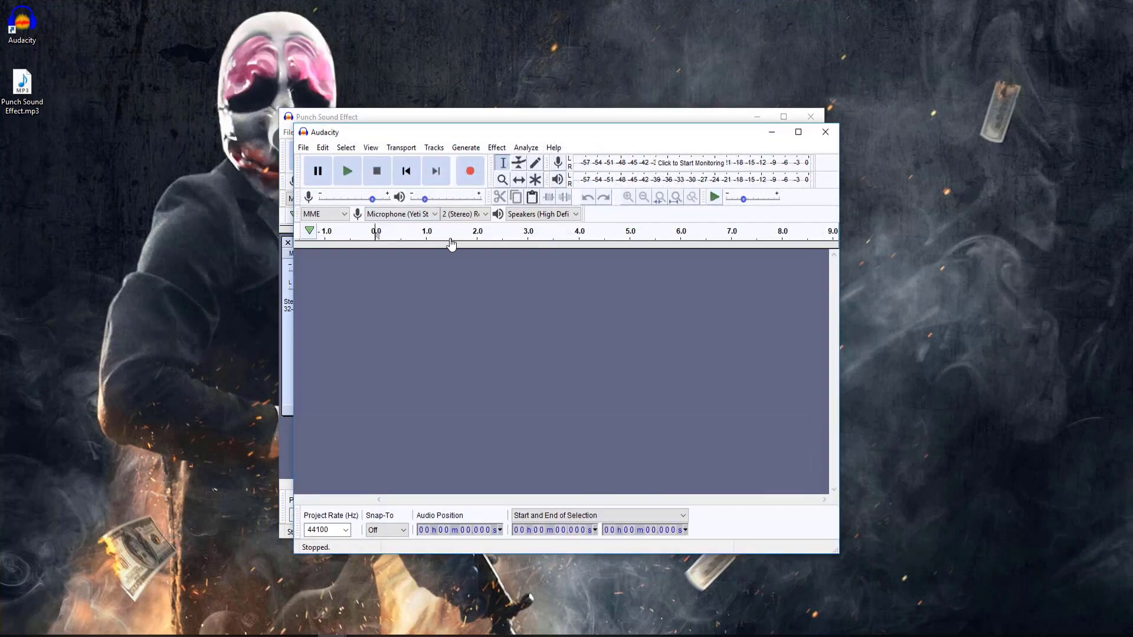
pyautogui.click(810, 116)
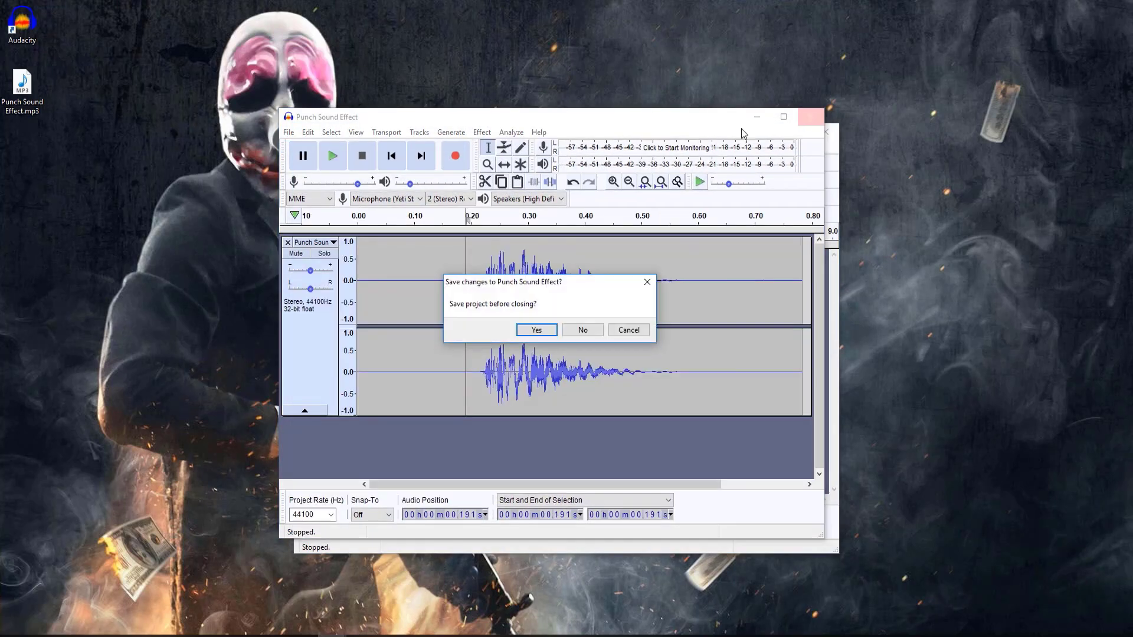
pyautogui.click(583, 328)
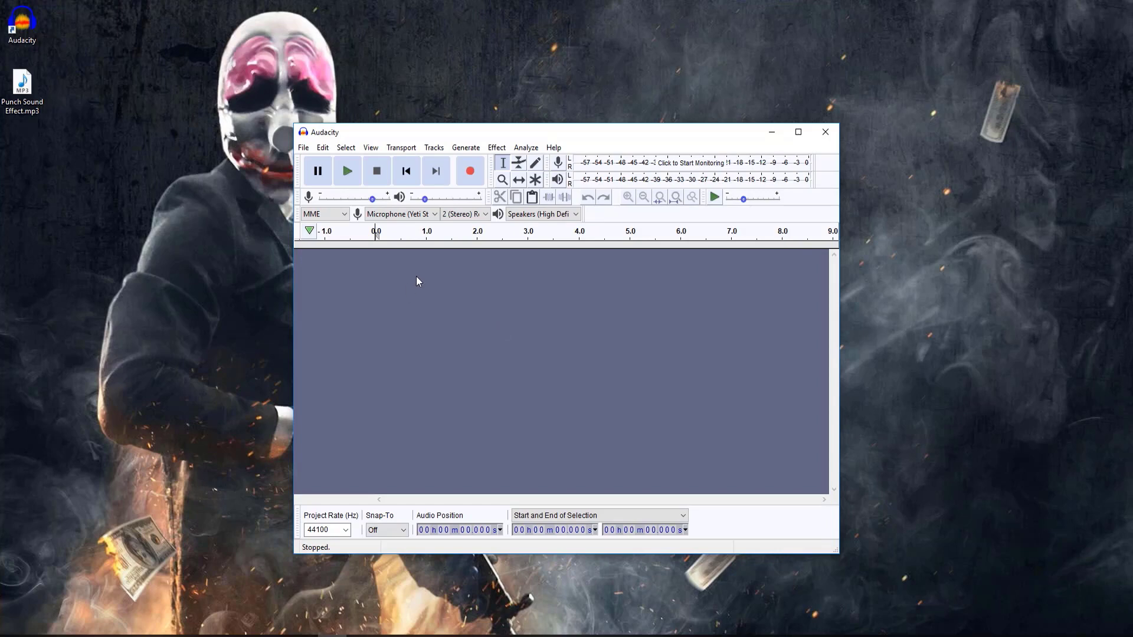
# Record about 26 seconds of speech from the microphone and return to the start of the track.
pyautogui.click(469, 173)
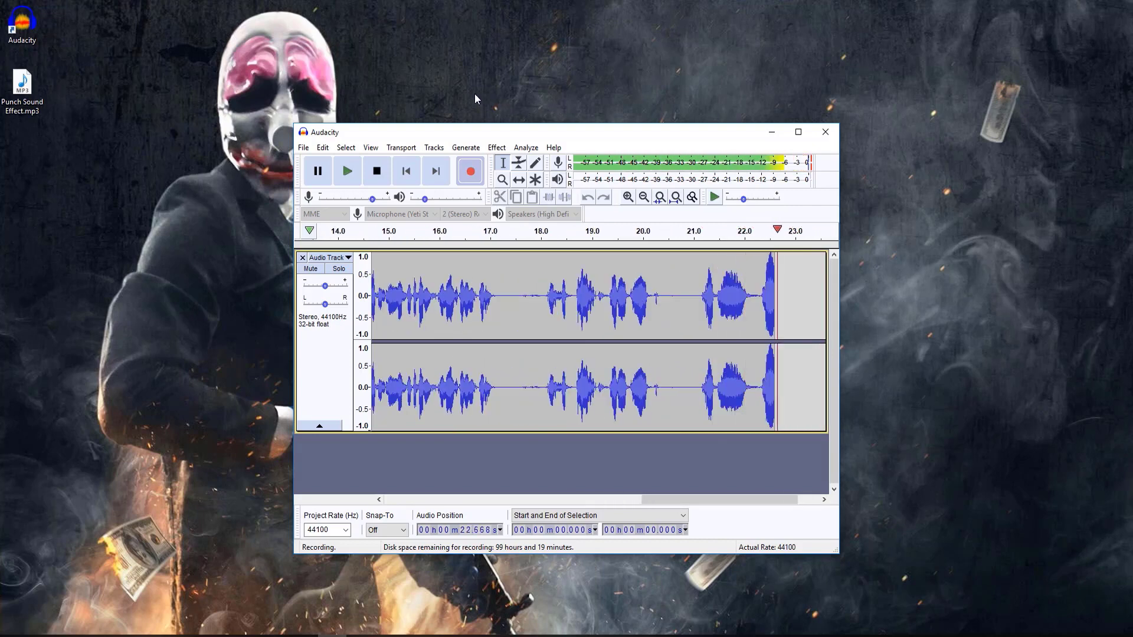
pyautogui.click(375, 175)
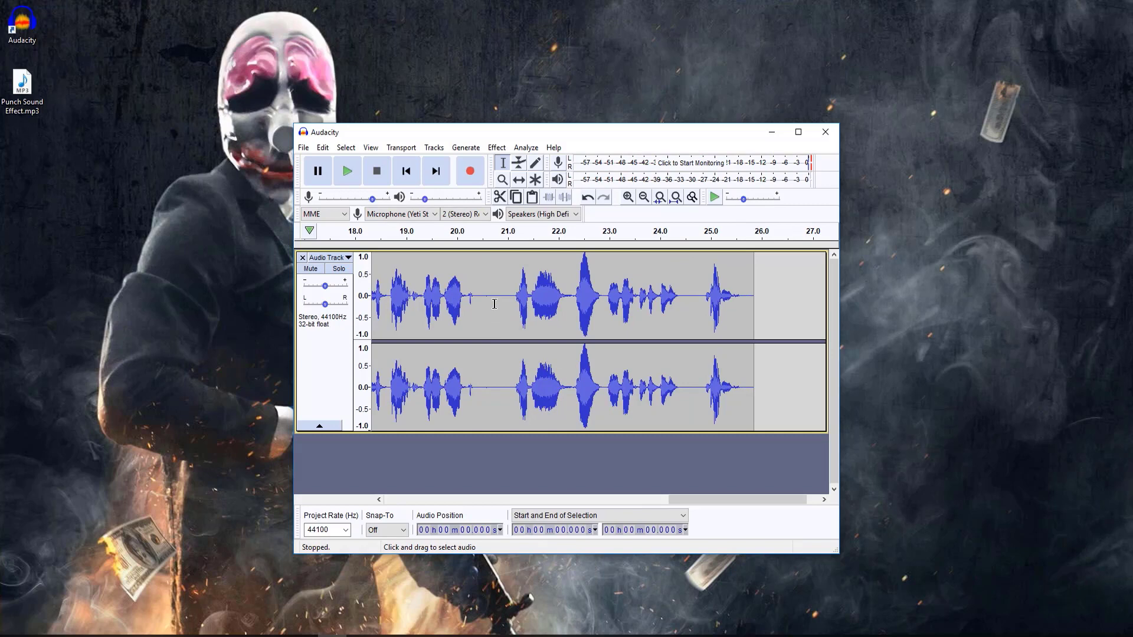
pyautogui.press('Home')
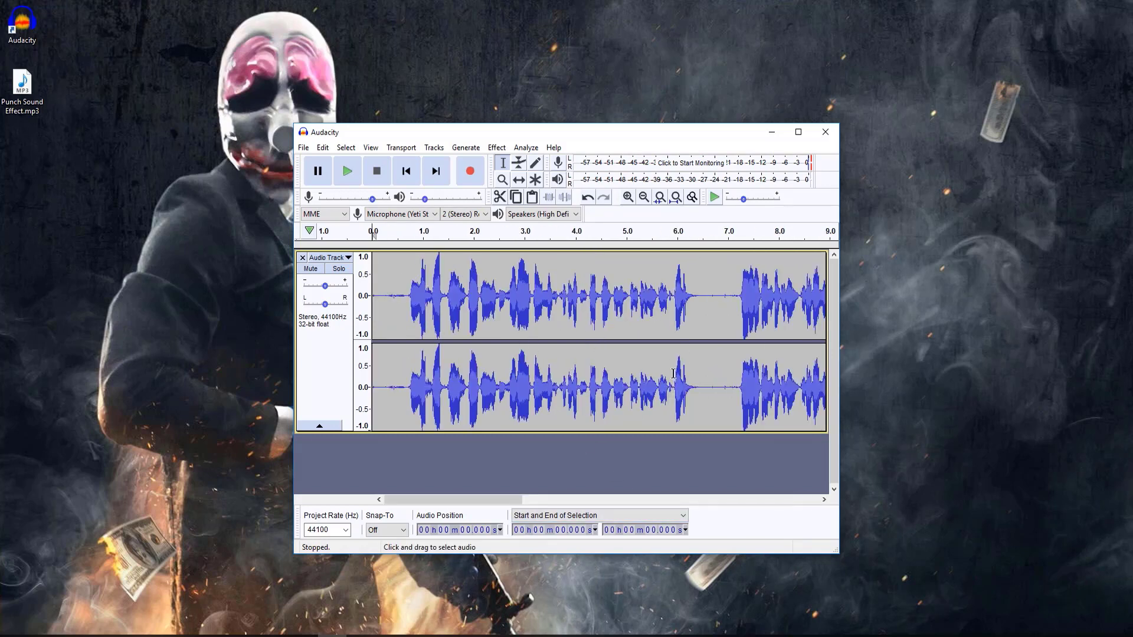
# Try selecting the silent stretches before the first words and in the pause between about 6.6 and 7.2 seconds.
pyautogui.click(393, 295)
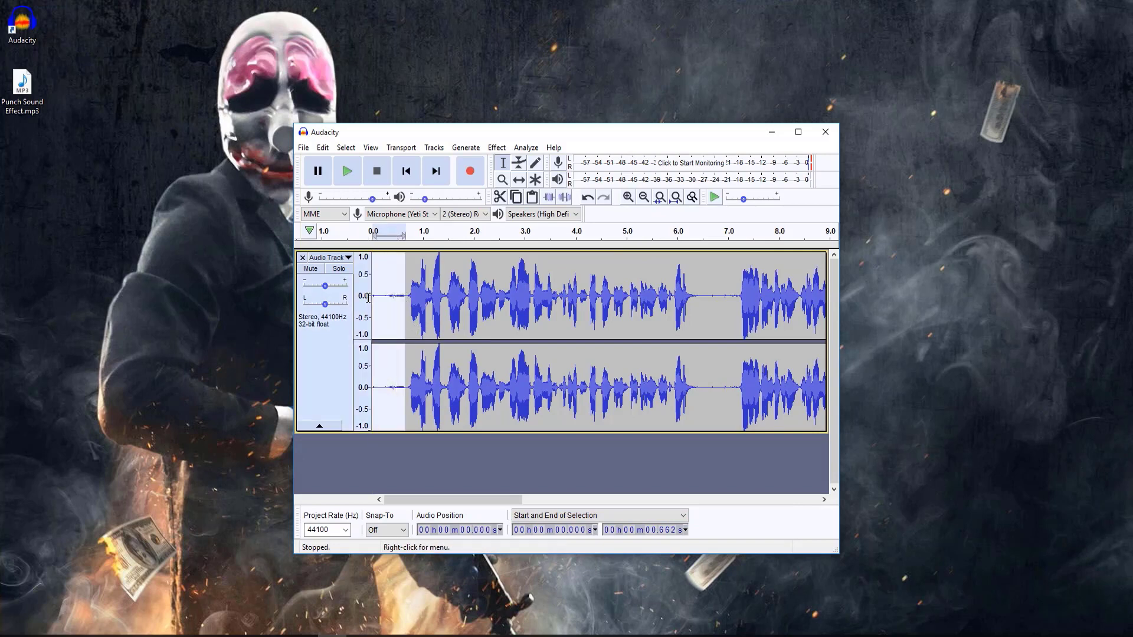
pyautogui.moveTo(405, 291); pyautogui.dragTo(387, 303)
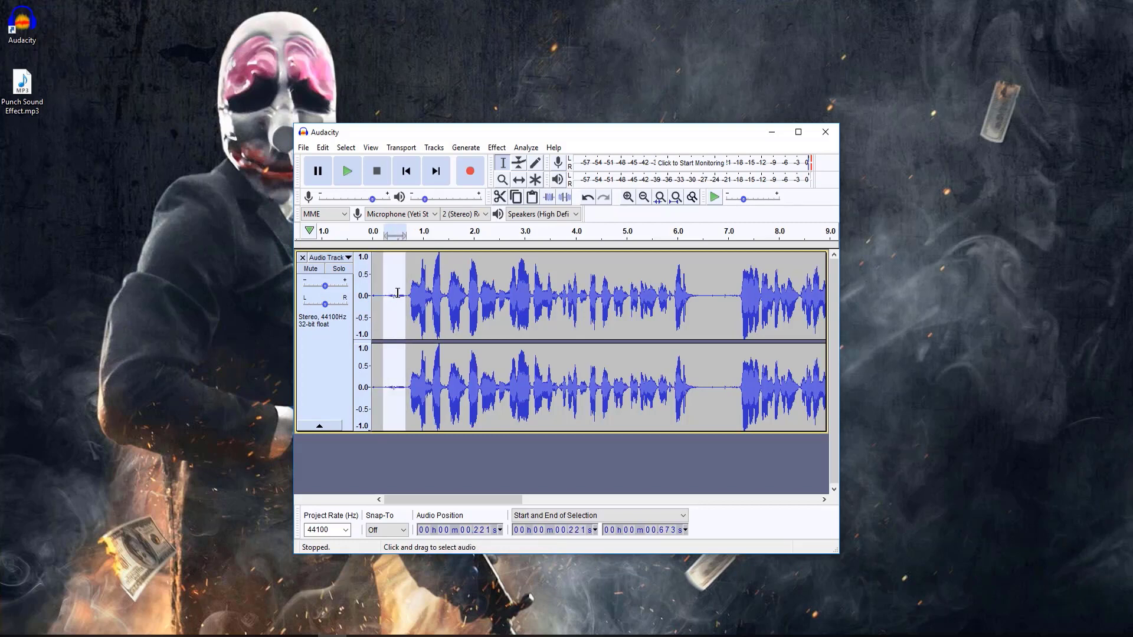
pyautogui.moveTo(707, 298); pyautogui.dragTo(736, 294)
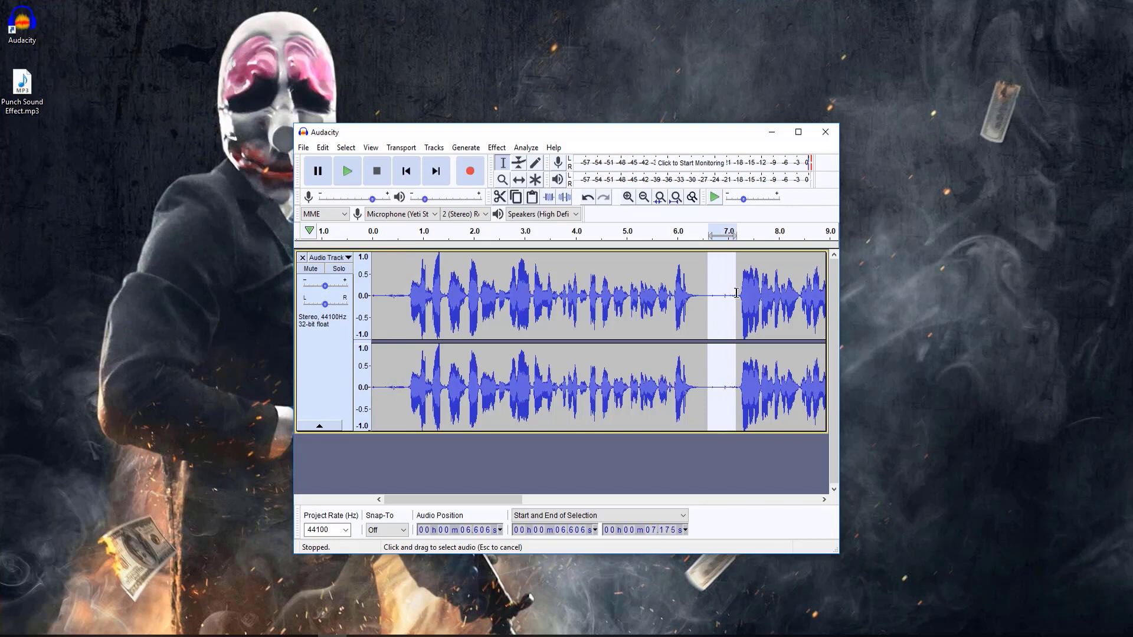
pyautogui.click(711, 298)
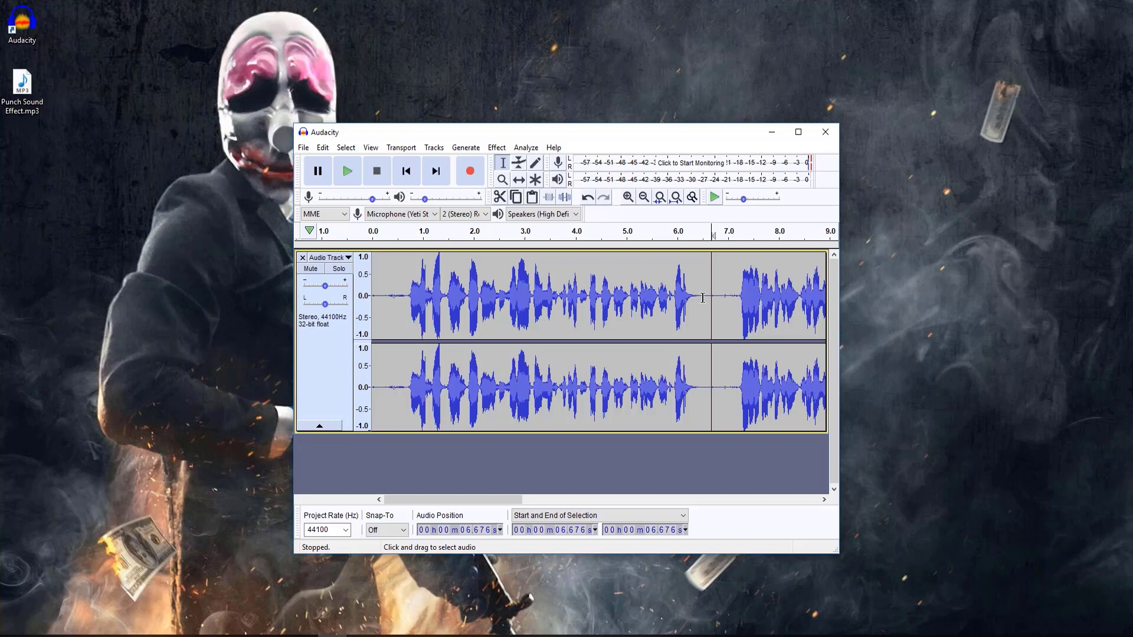
pyautogui.moveTo(703, 298); pyautogui.dragTo(736, 294)
pyautogui.moveTo(406, 296); pyautogui.dragTo(365, 301)
pyautogui.click(387, 295)
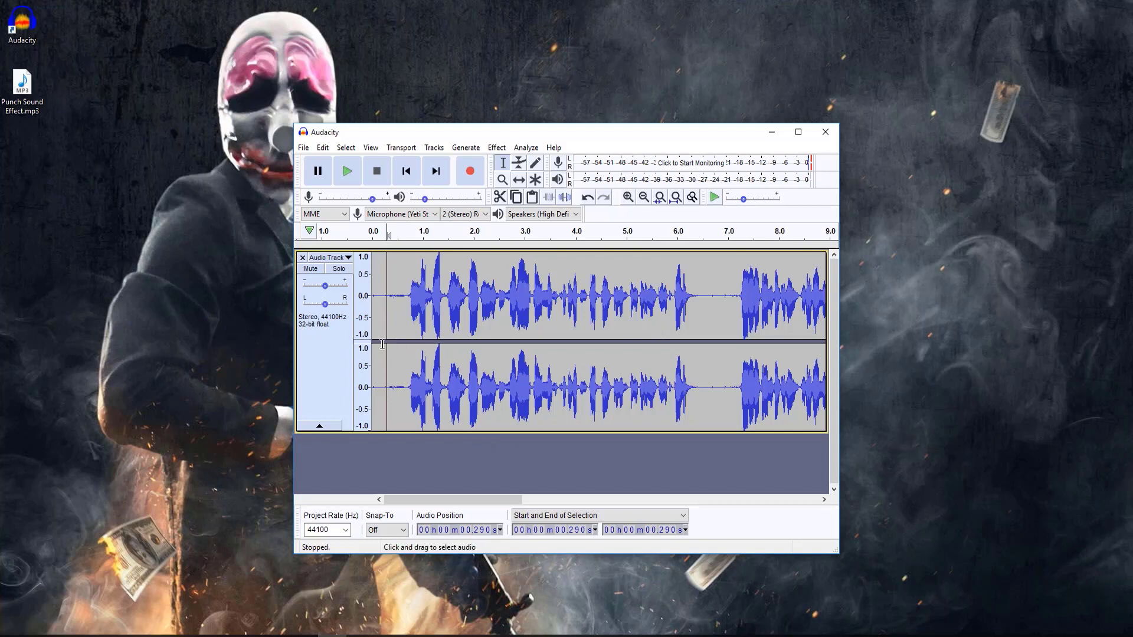
pyautogui.moveTo(405, 291); pyautogui.dragTo(373, 300)
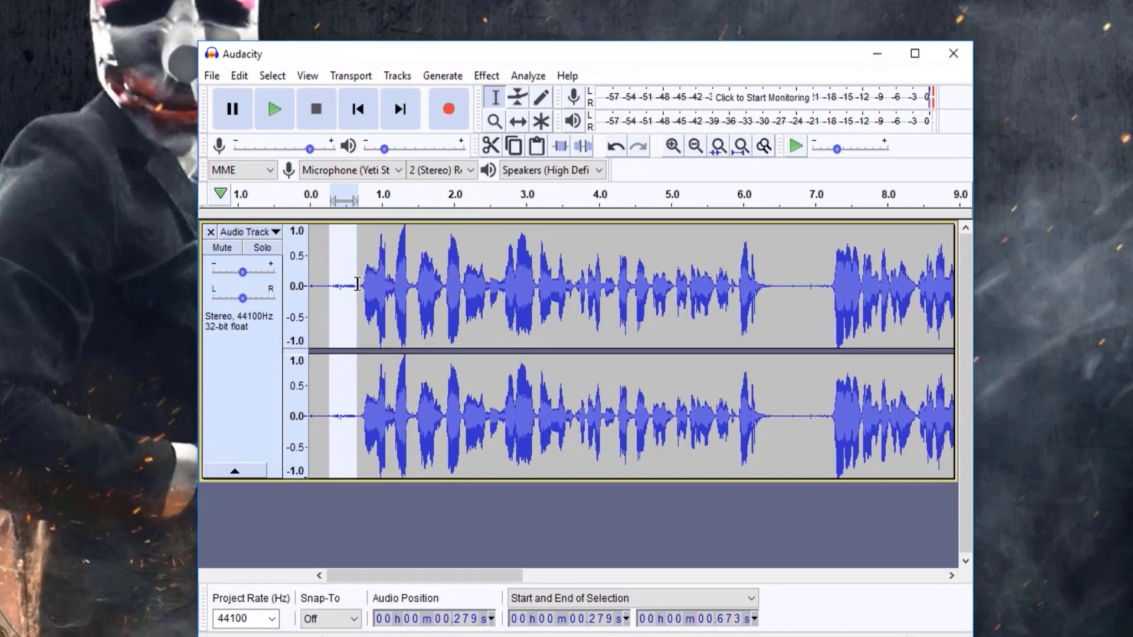
pyautogui.click(400, 297)
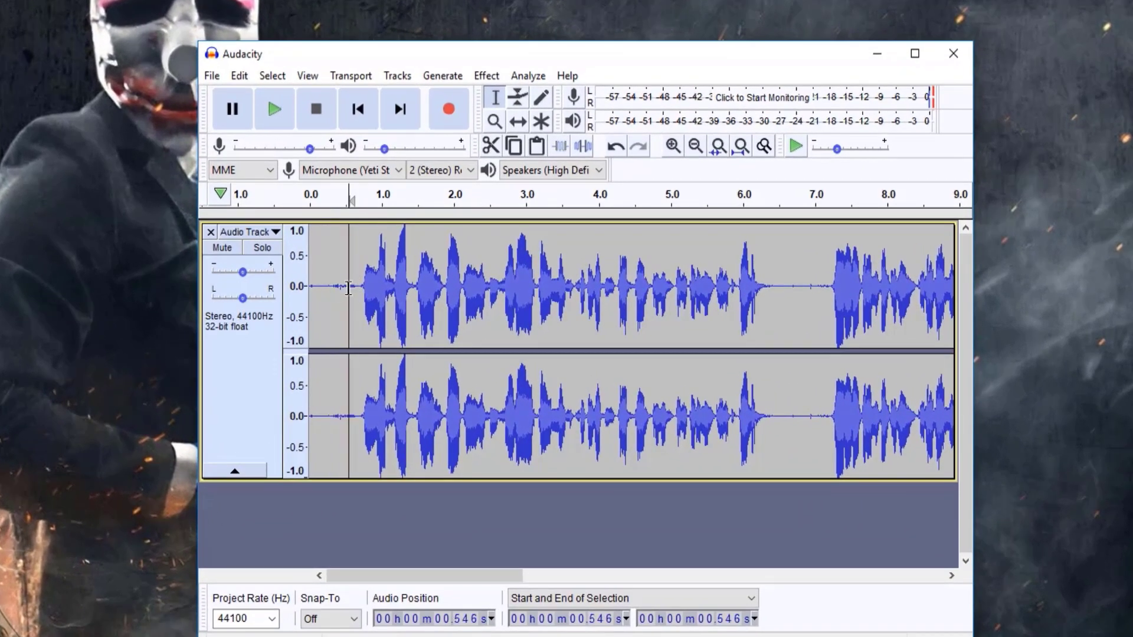
pyautogui.moveTo(355, 288); pyautogui.dragTo(319, 288)
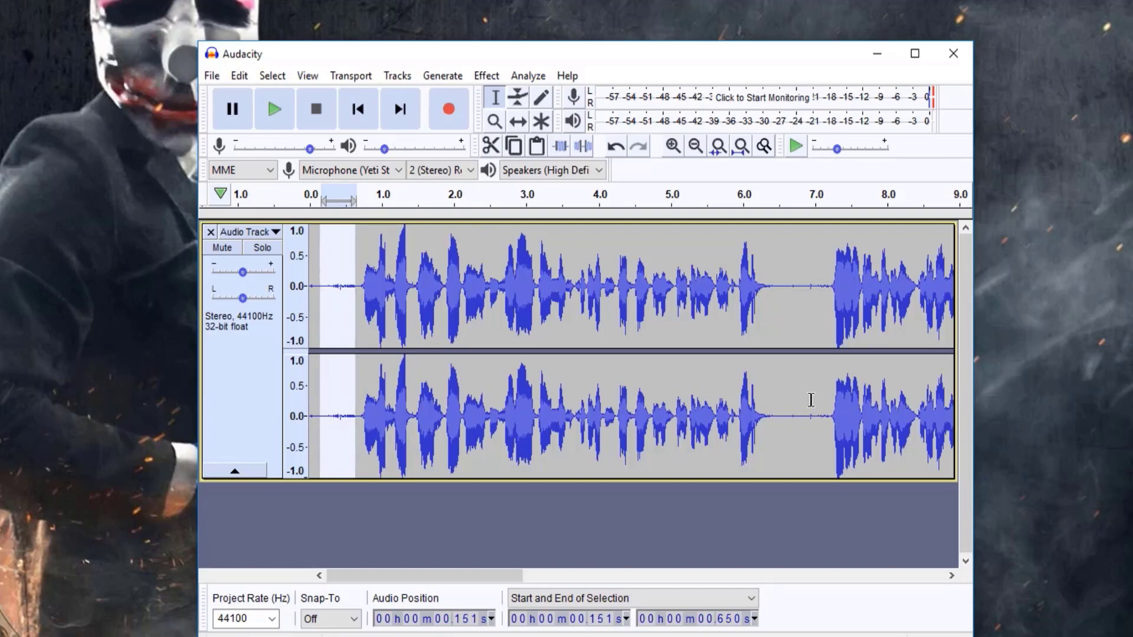
pyautogui.click(336, 300)
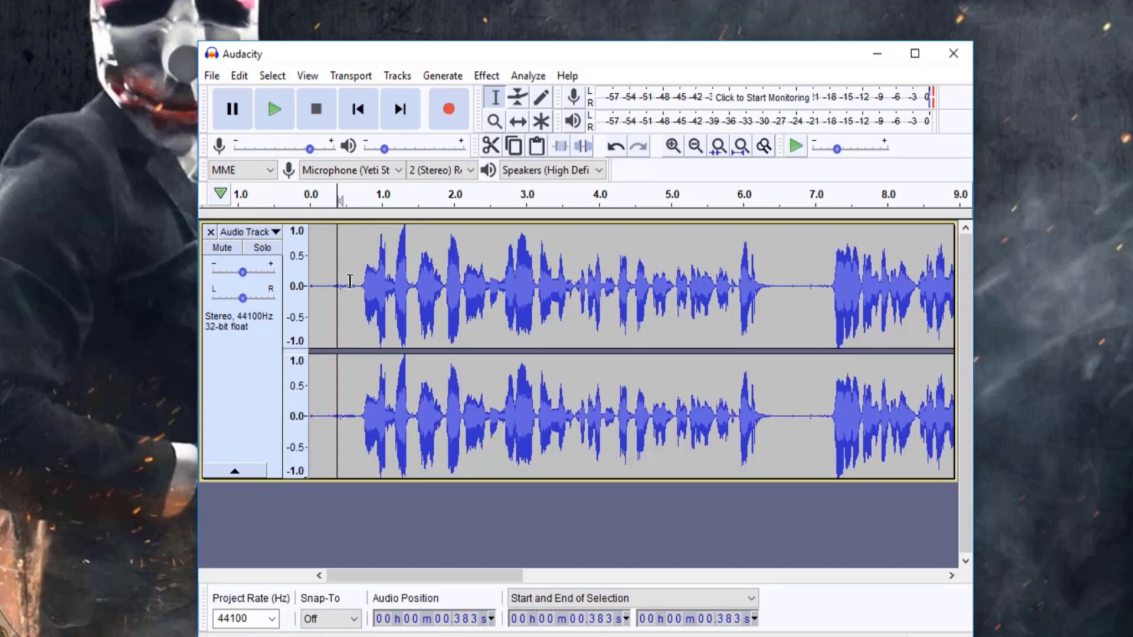
# Select the opening silence from about 0.23 to 0.66 seconds and capture it as the noise profile for Noise Reduction.
pyautogui.moveTo(359, 288); pyautogui.dragTo(326, 287)
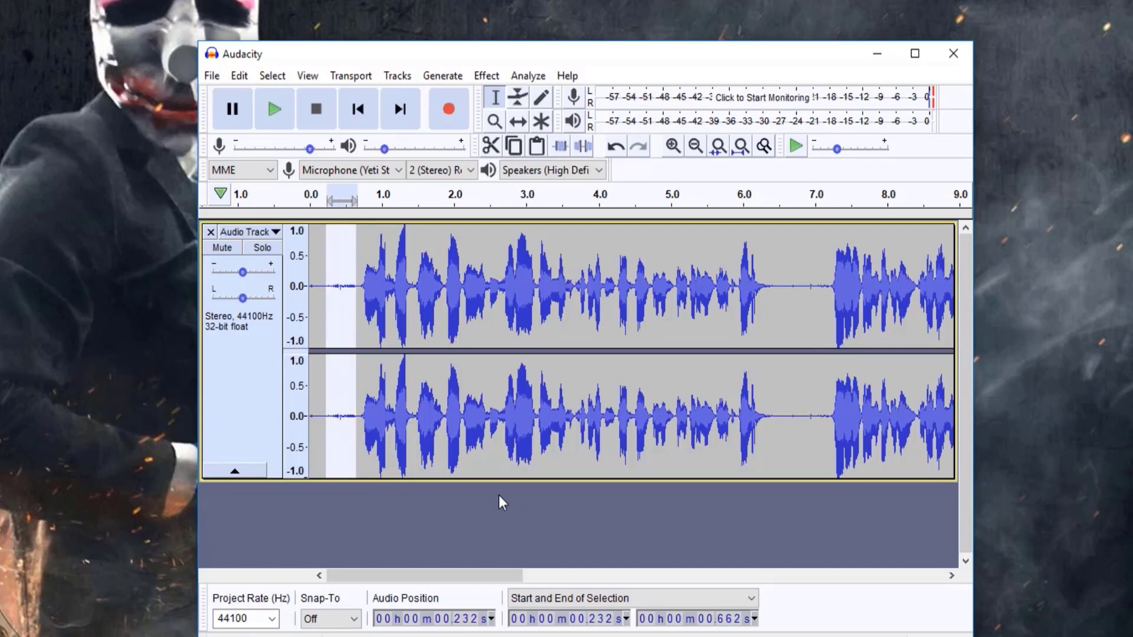
pyautogui.click(486, 77)
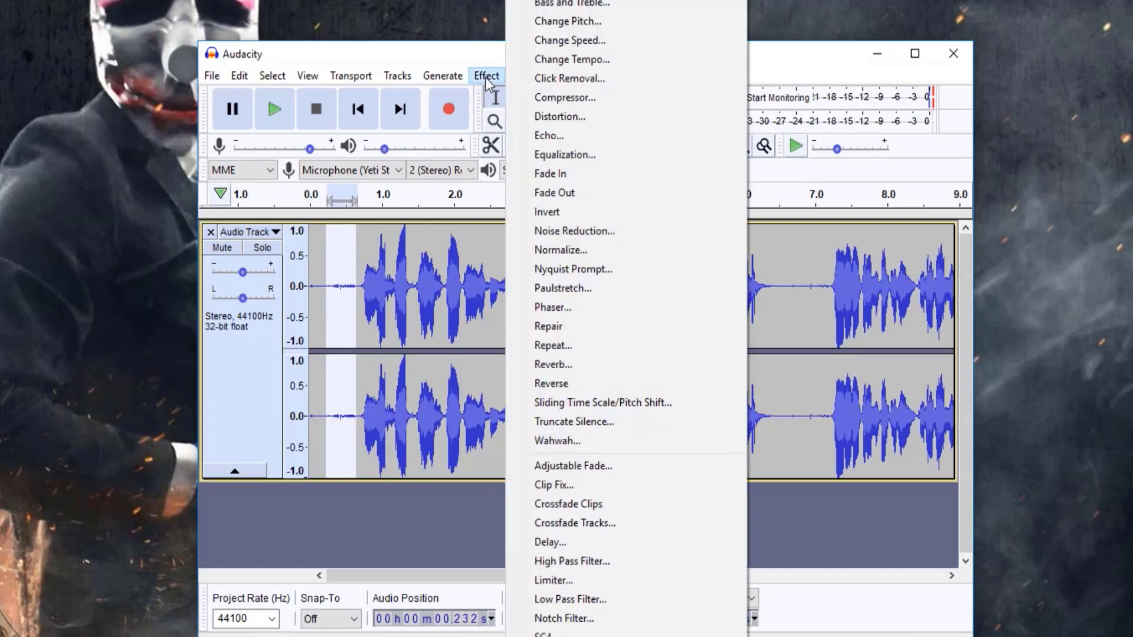
pyautogui.click(570, 235)
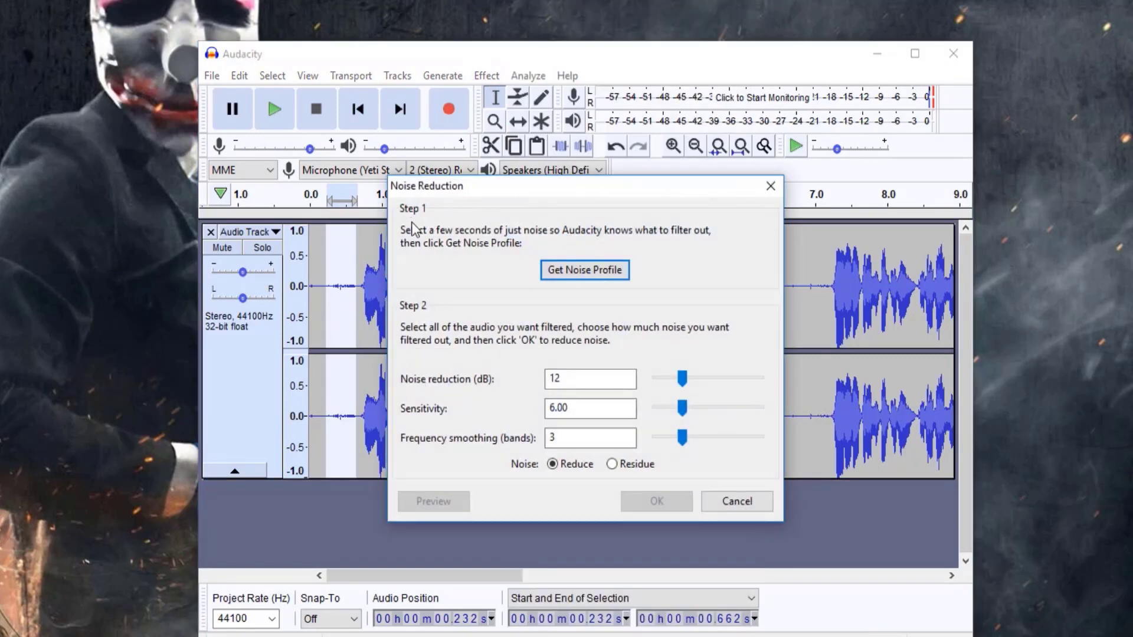
pyautogui.click(555, 277)
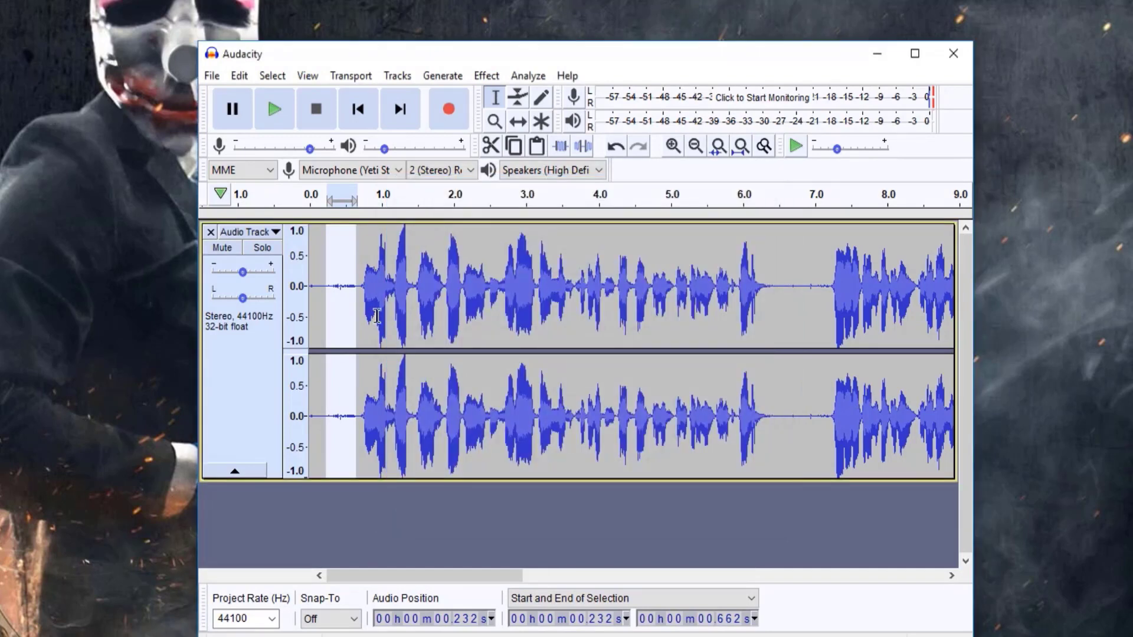
# Apply Noise Reduction to the entire recording with 12 dB reduction, sensitivity 6.00 and frequency smoothing of 3 bands.
pyautogui.click(347, 289)
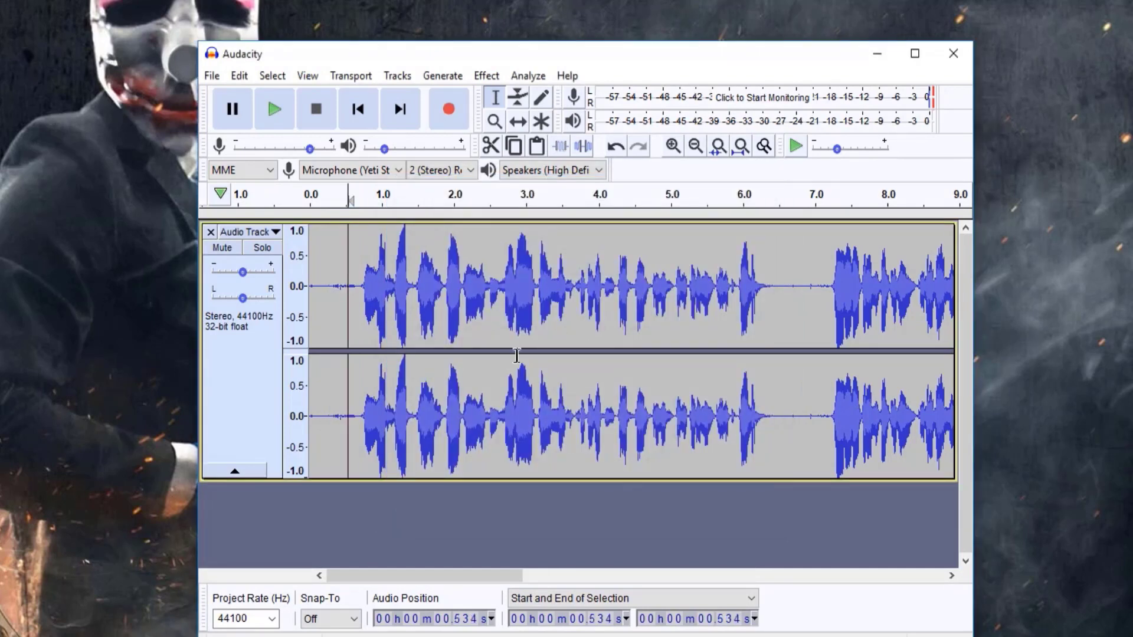
pyautogui.click(376, 250)
pyautogui.hotkey('ctrl', 'a')
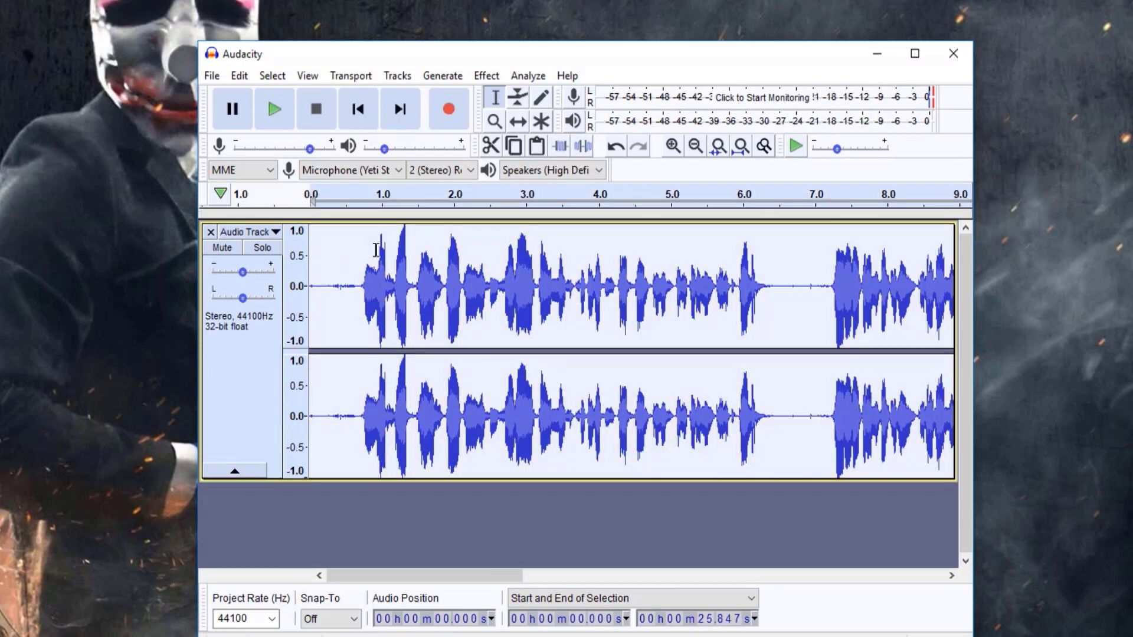
pyautogui.click(485, 77)
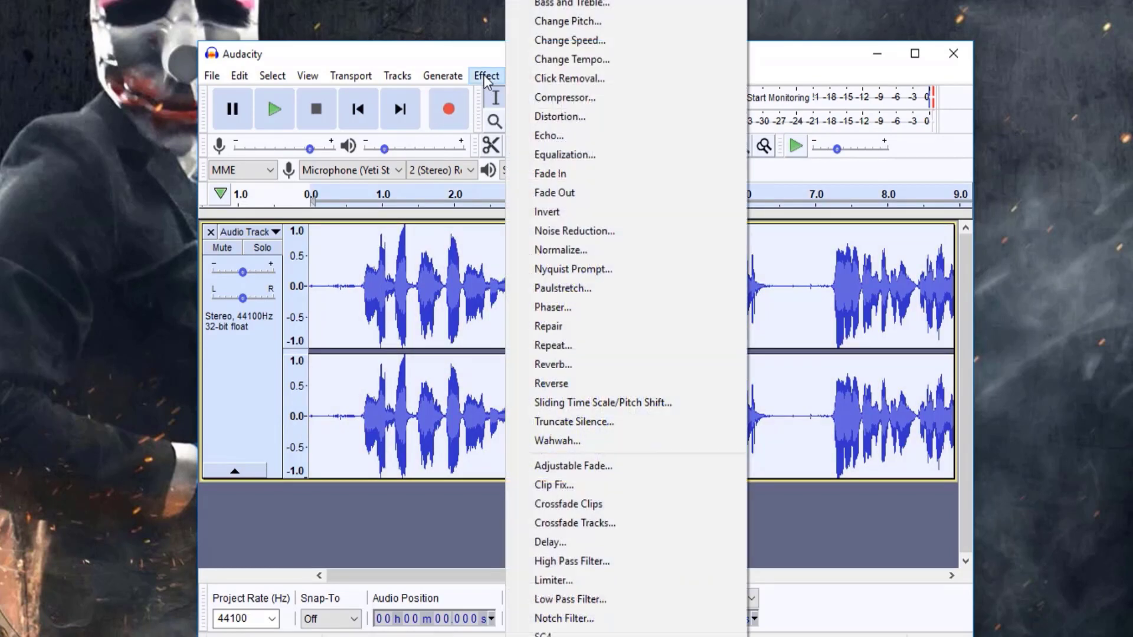
pyautogui.click(584, 235)
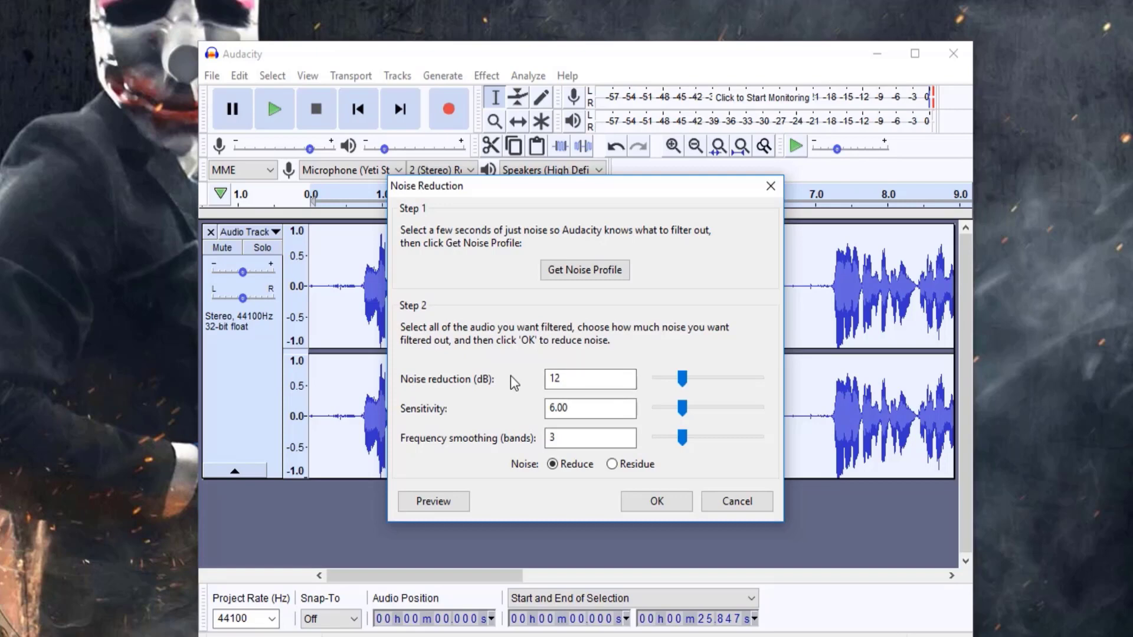
pyautogui.click(657, 501)
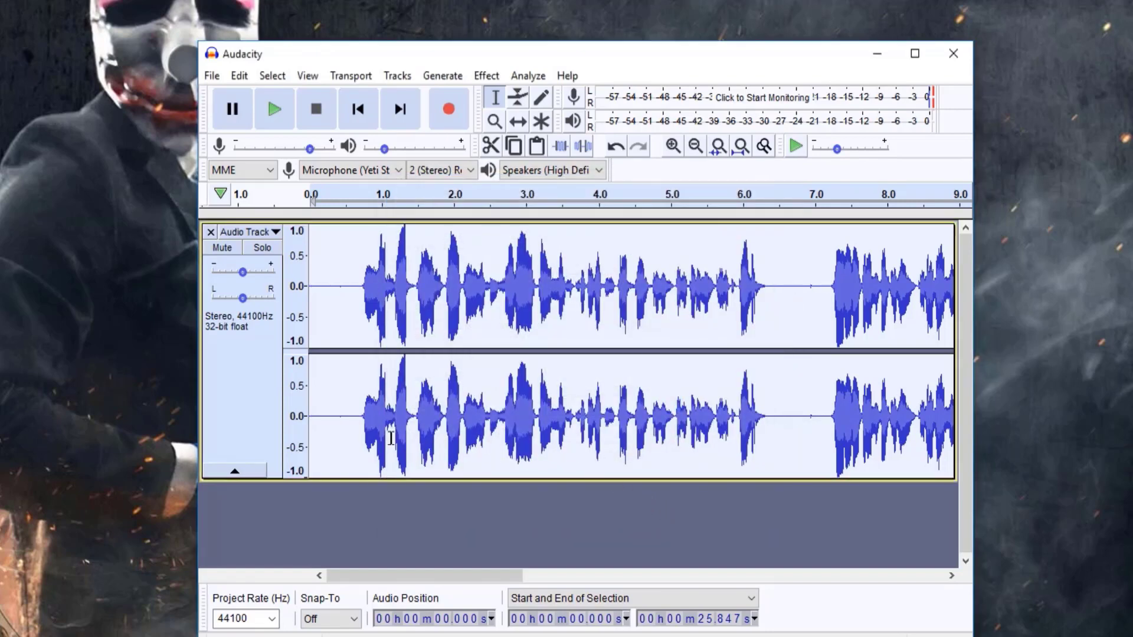
# Play back the noise-reduced recording from near its start, and return to the beginning of the track.
pyautogui.click(353, 285)
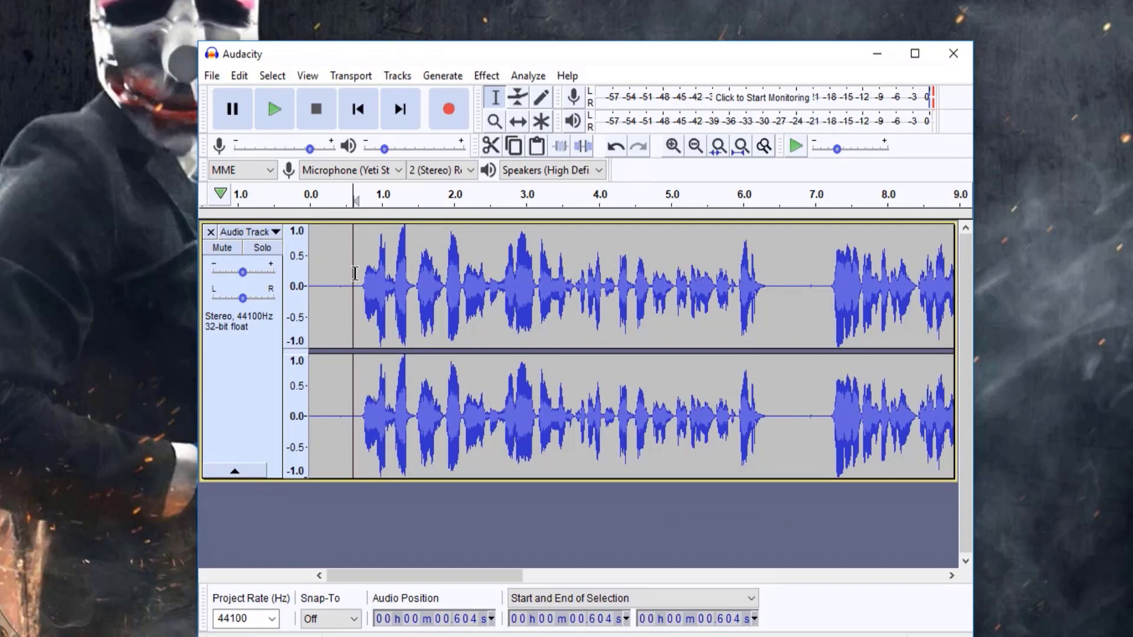
pyautogui.click(335, 273)
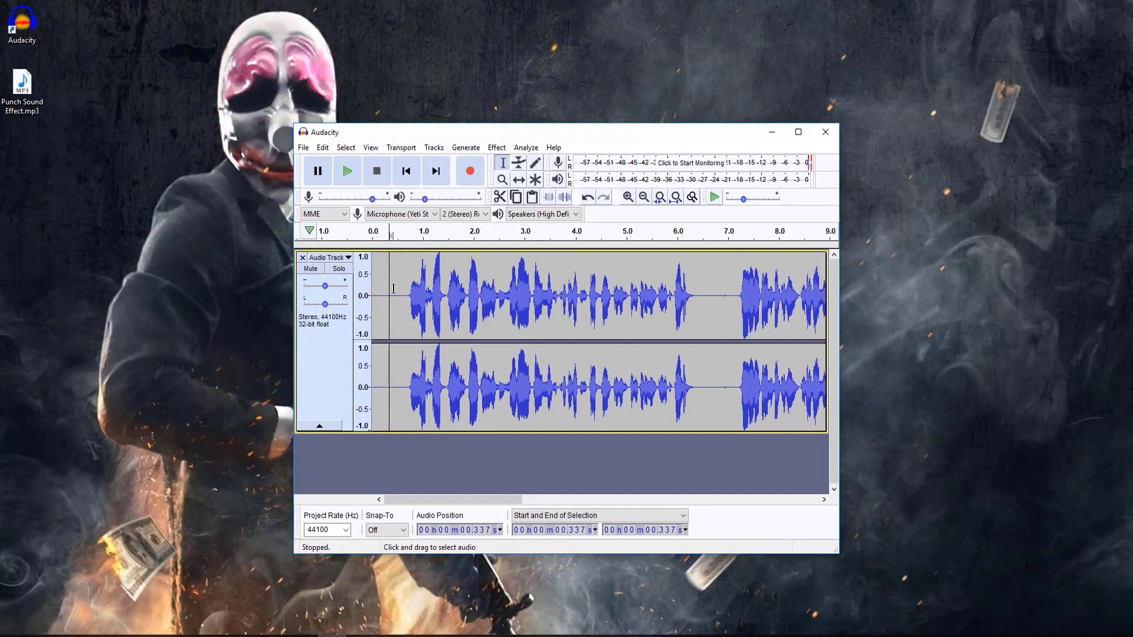
pyautogui.click(381, 289)
pyautogui.press('space')
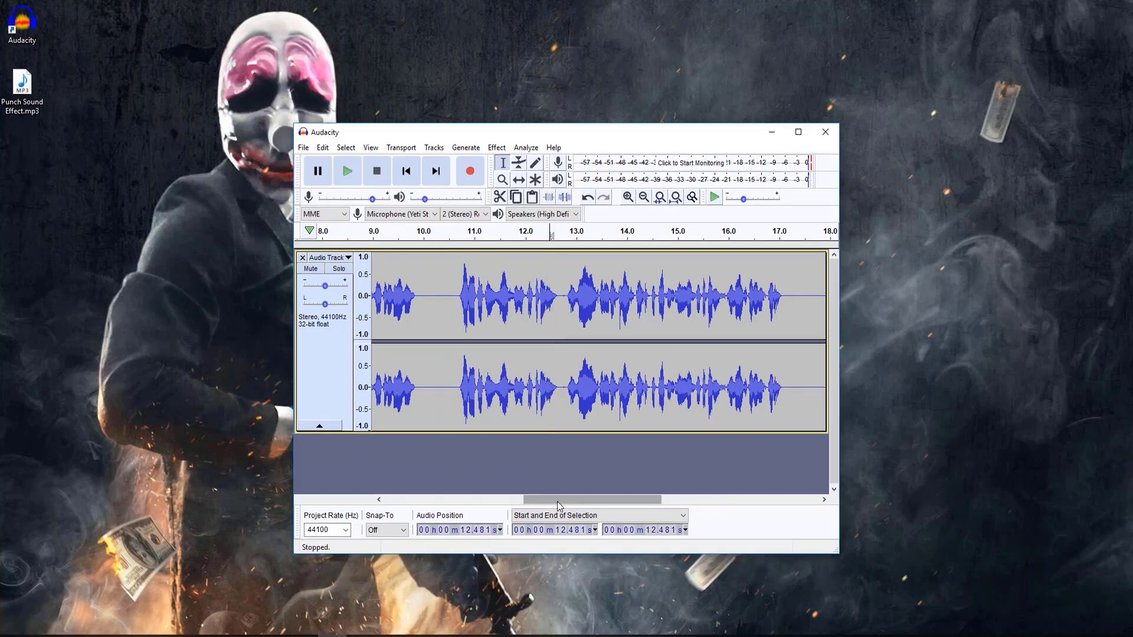
pyautogui.moveTo(557, 500); pyautogui.dragTo(386, 504)
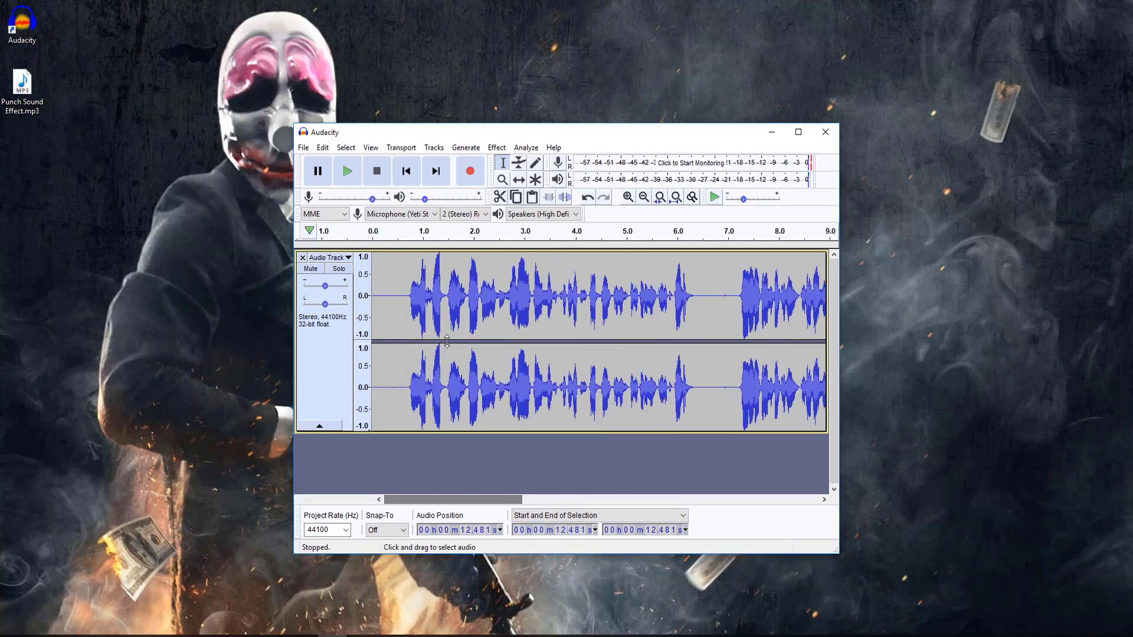
# Try selecting the opening silence from about 0.17 to 0.66 seconds.
pyautogui.click(454, 299)
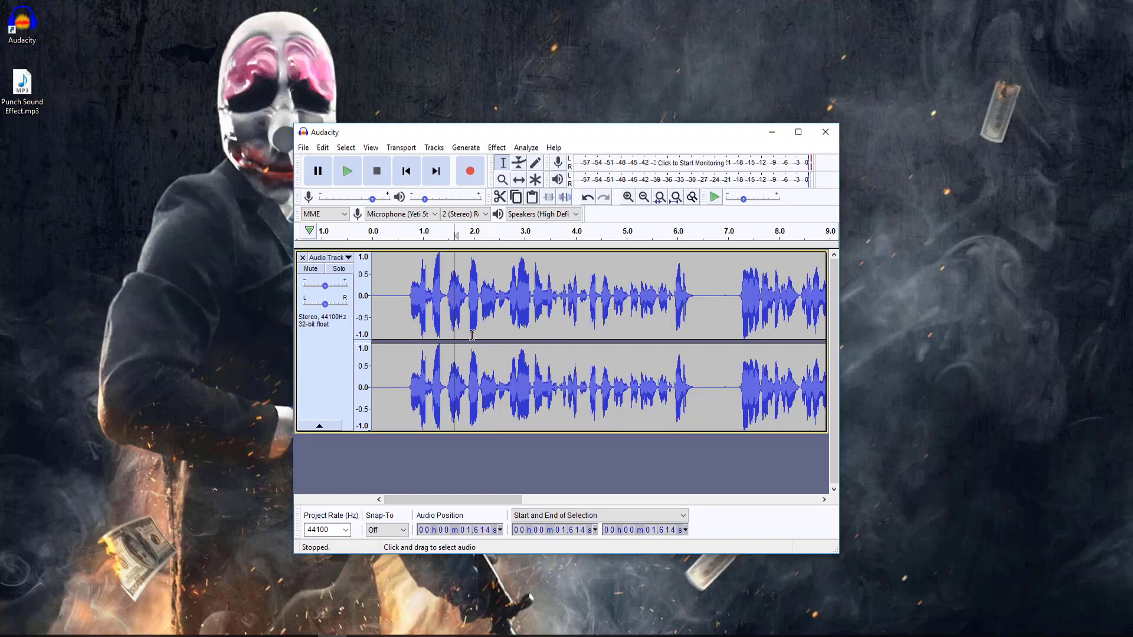
pyautogui.moveTo(405, 296); pyautogui.dragTo(381, 294)
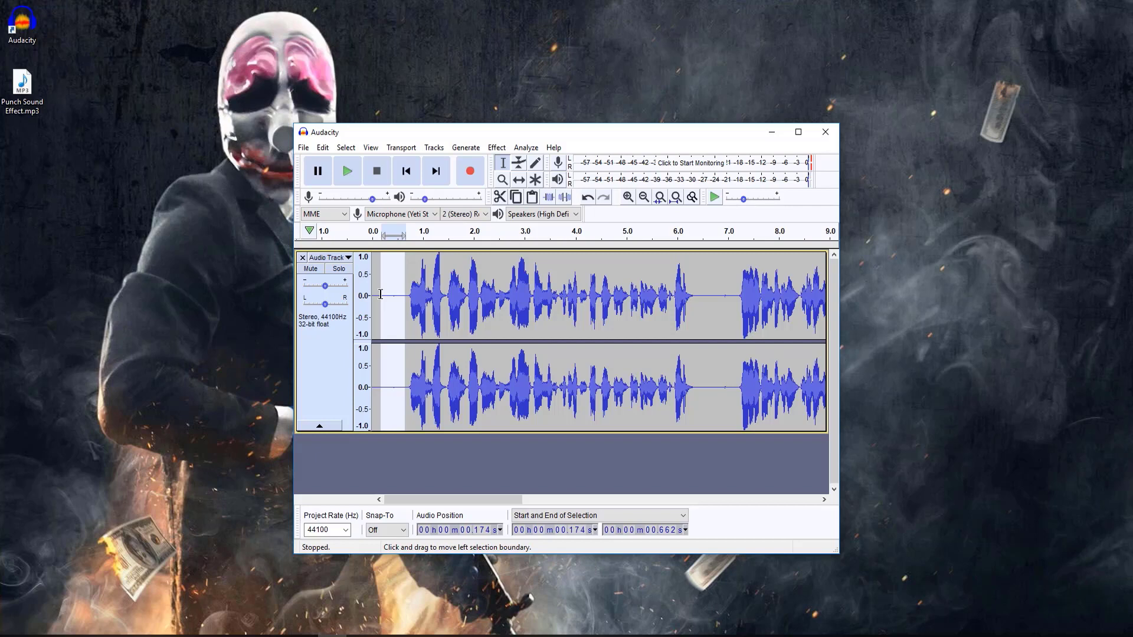
pyautogui.click(413, 288)
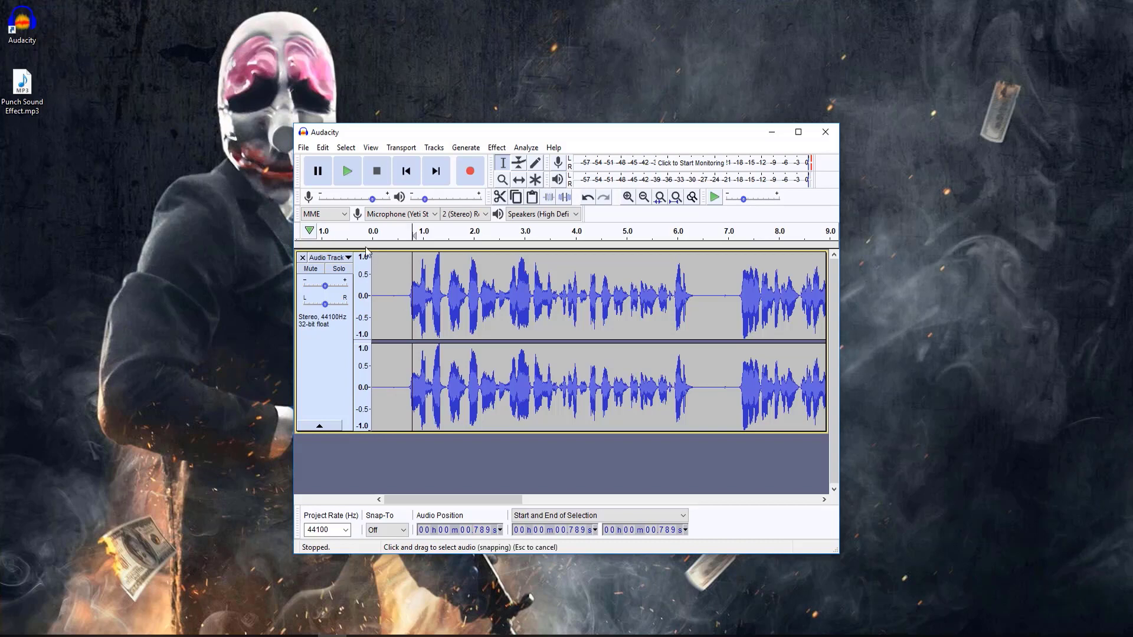
# Try selecting the first spoken passage, from about 0.56 to 6.46 seconds, and place the cursor in the opening silence.
pyautogui.moveTo(401, 307); pyautogui.dragTo(706, 295)
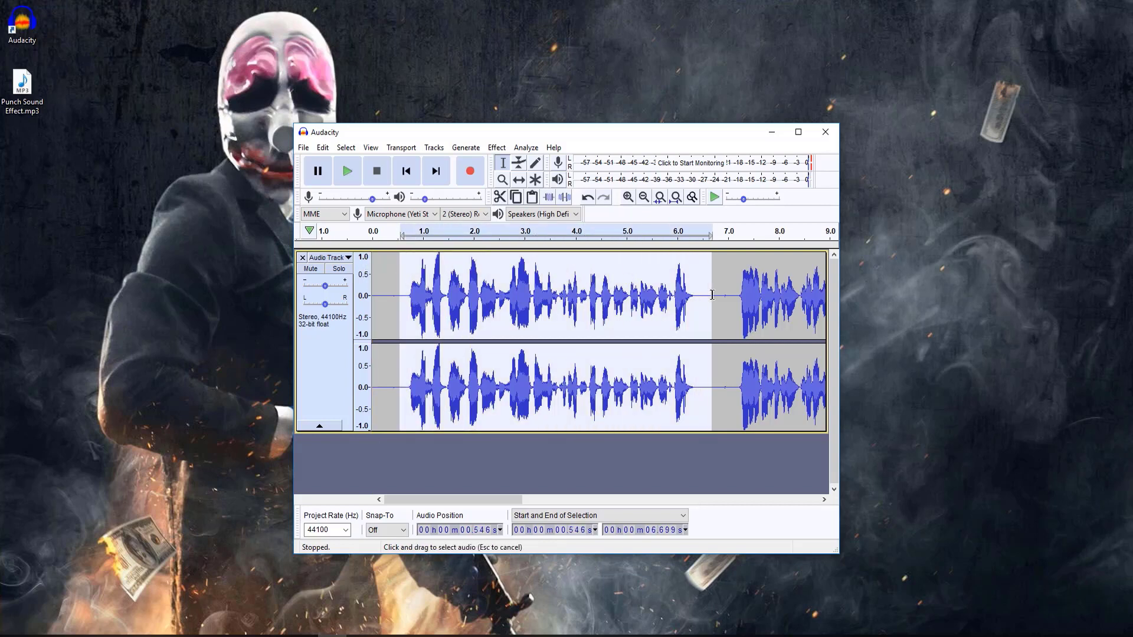
pyautogui.click(707, 295)
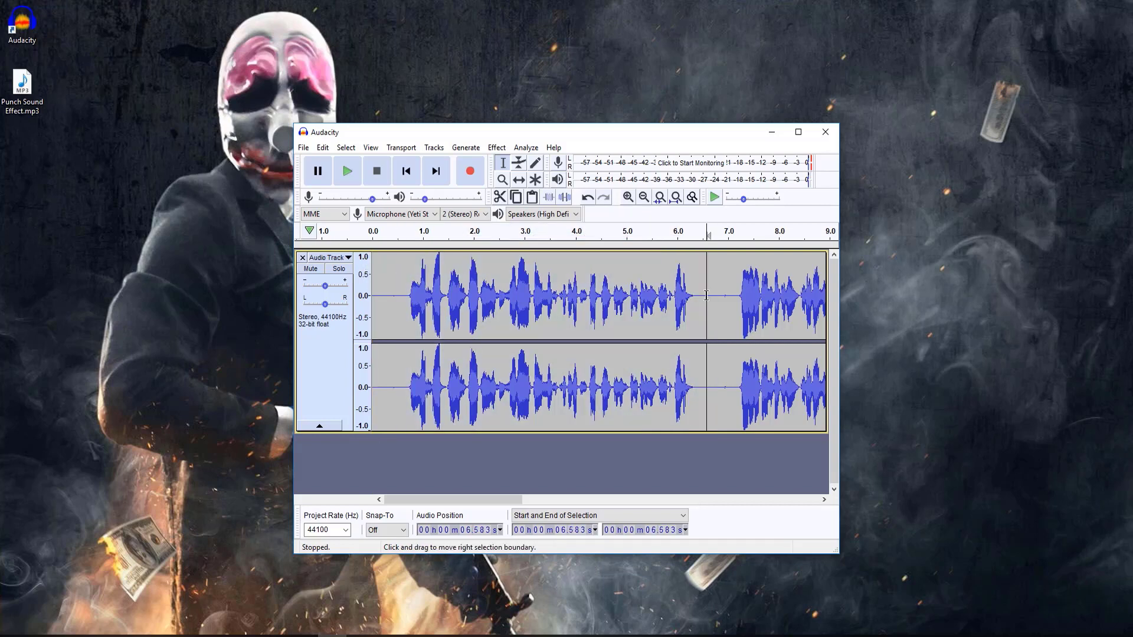
pyautogui.click(410, 278)
pyautogui.moveTo(409, 278); pyautogui.dragTo(701, 289)
pyautogui.click(675, 295)
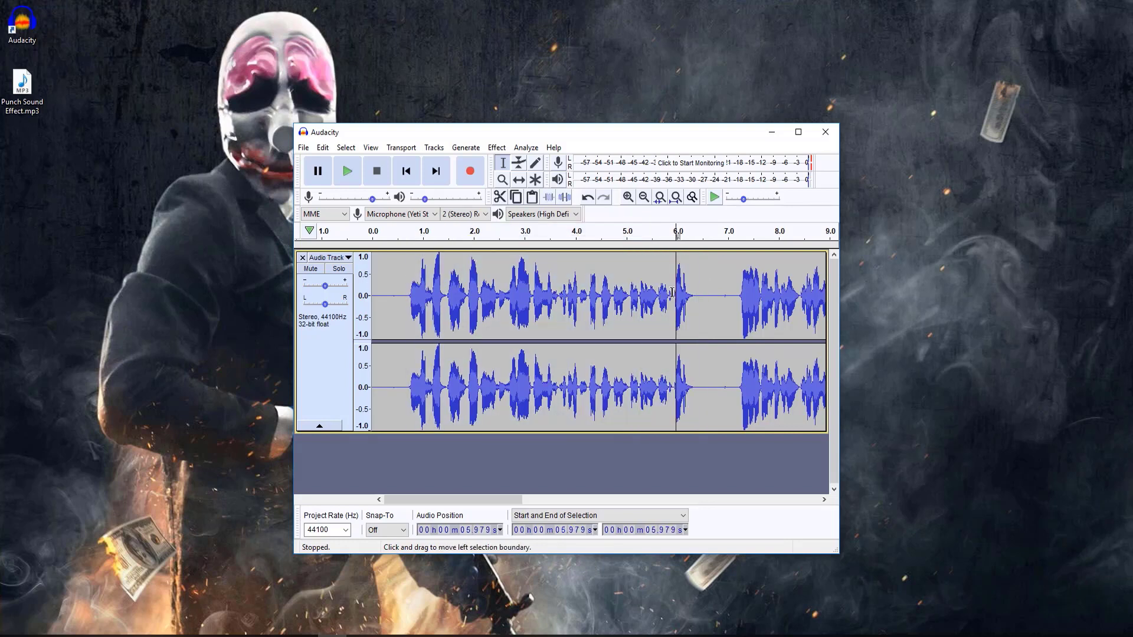
pyautogui.moveTo(403, 297); pyautogui.dragTo(700, 303)
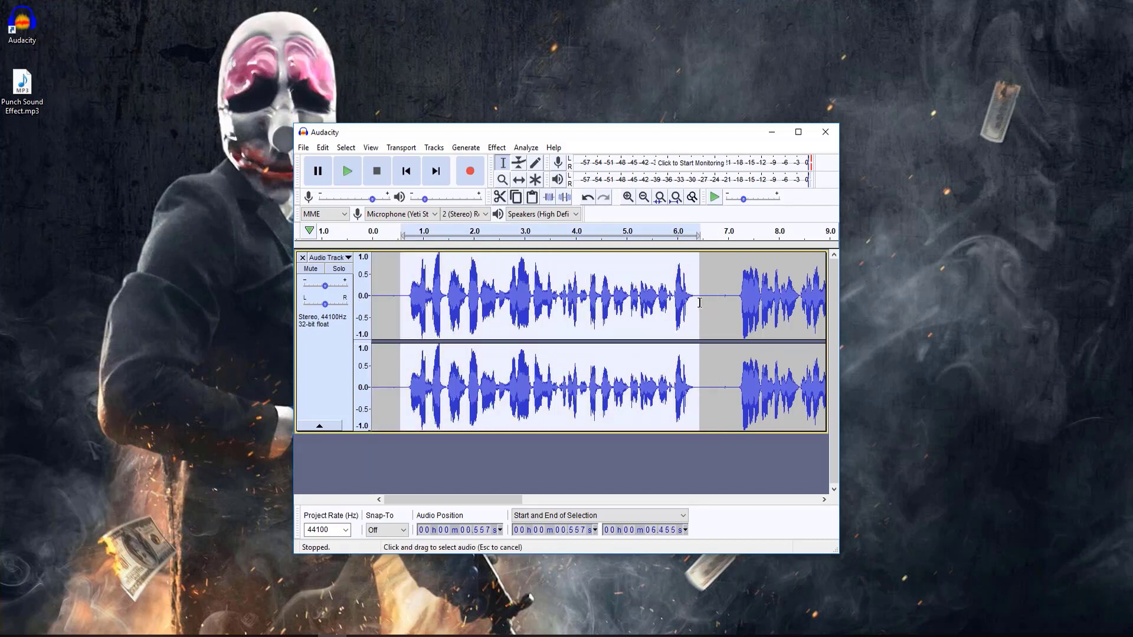
pyautogui.click(410, 294)
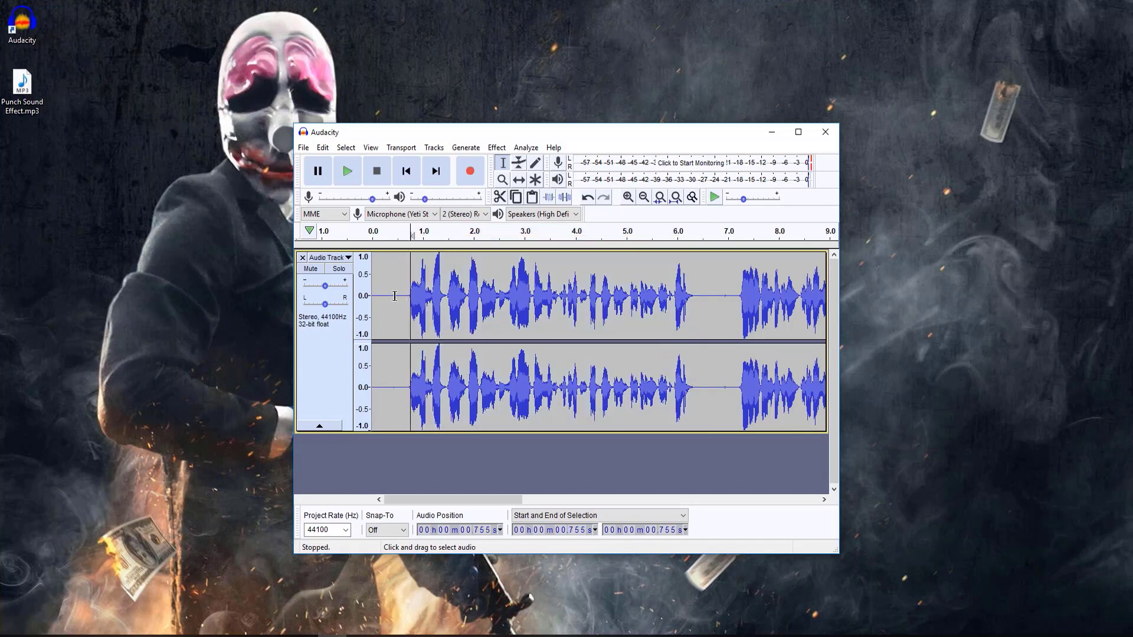
pyautogui.click(394, 295)
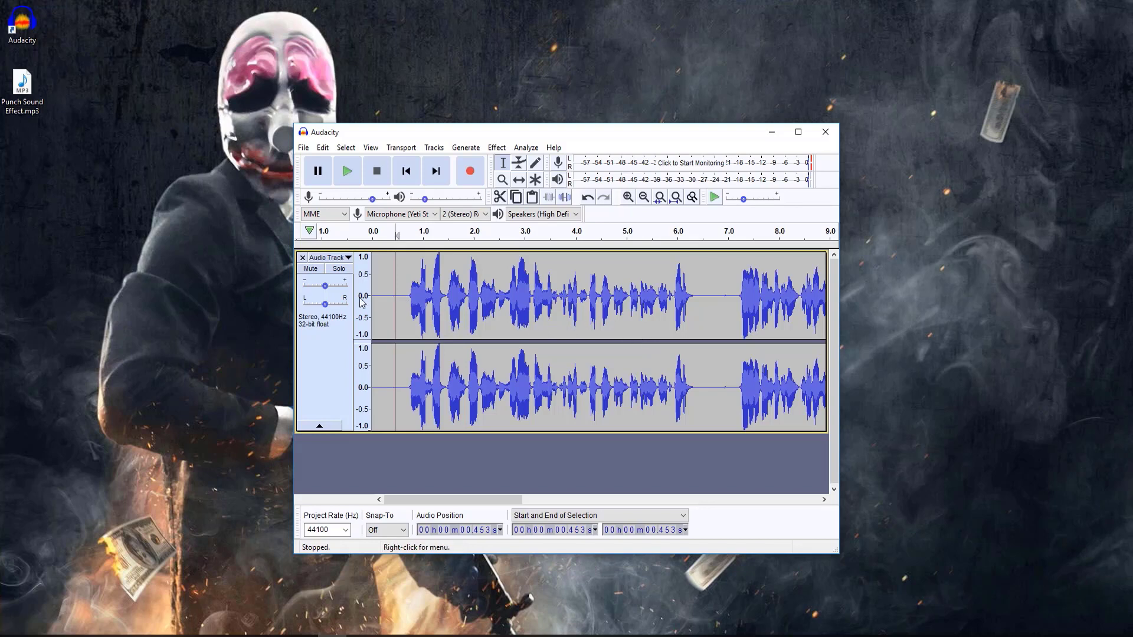
# Export the recording to the desktop as untitled.wav in WAV (Microsoft) signed 16-bit PCM format.
pyautogui.click(303, 148)
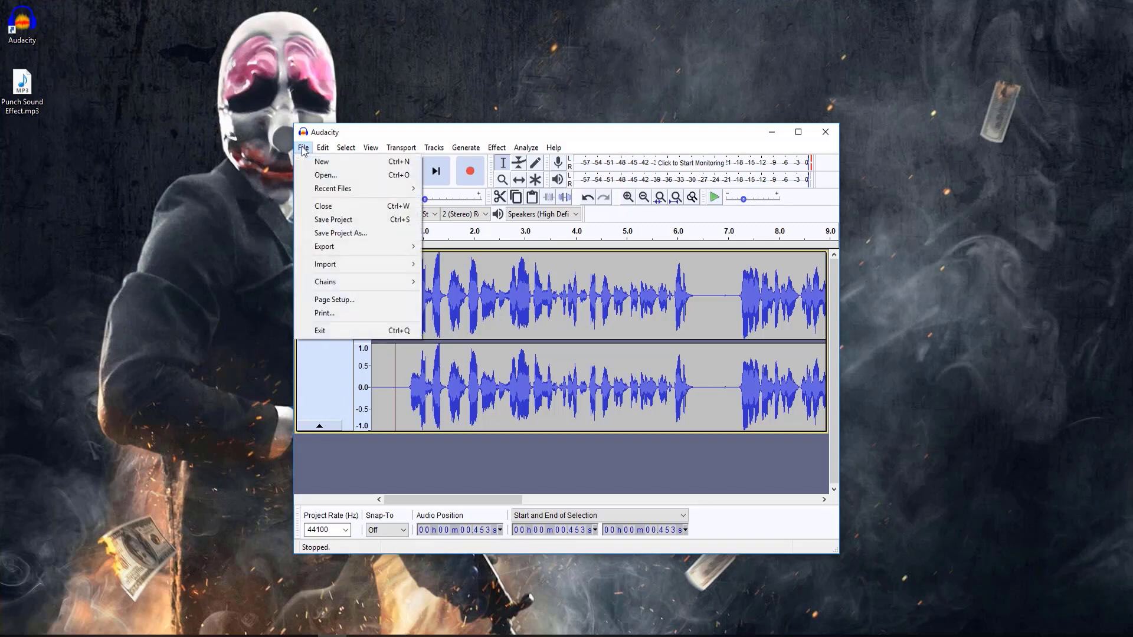
pyautogui.moveTo(340, 249)
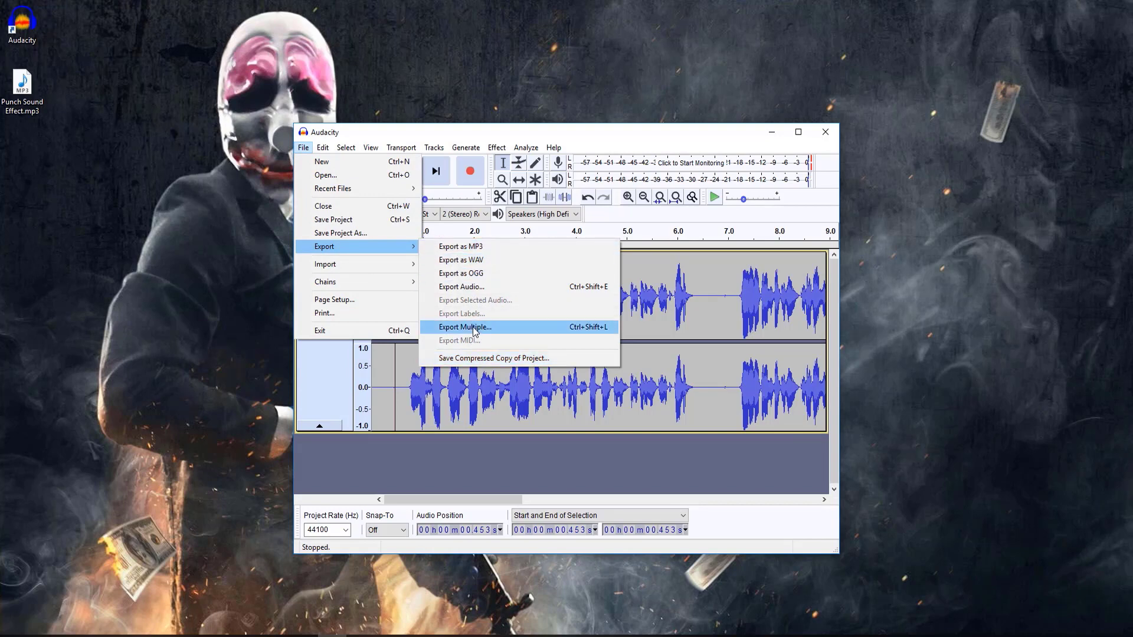
pyautogui.click(476, 261)
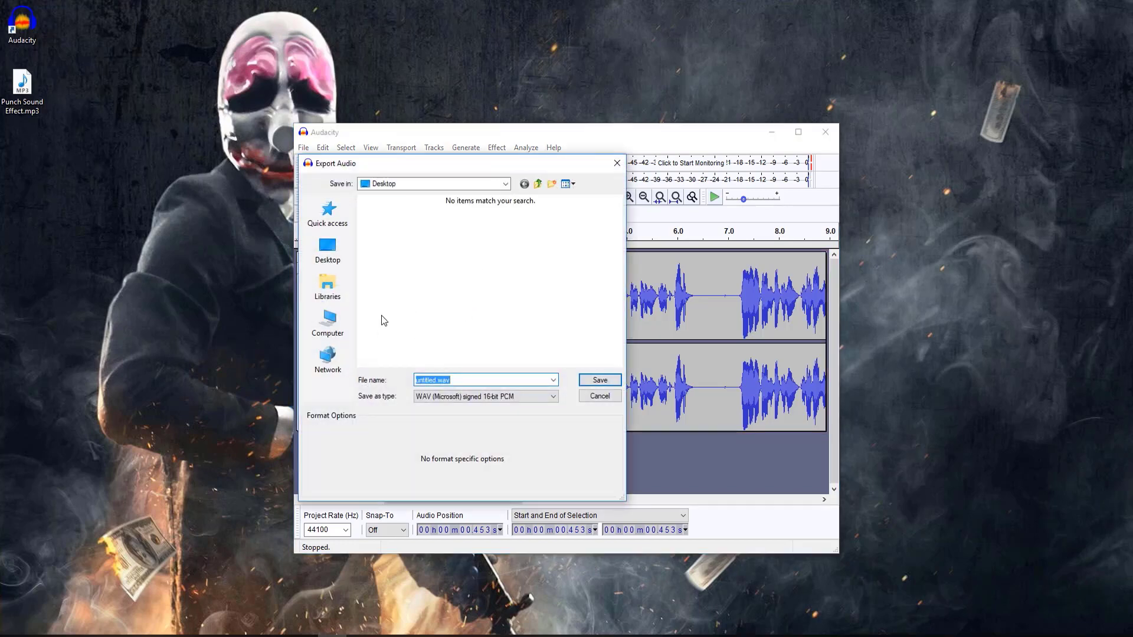
pyautogui.click(328, 250)
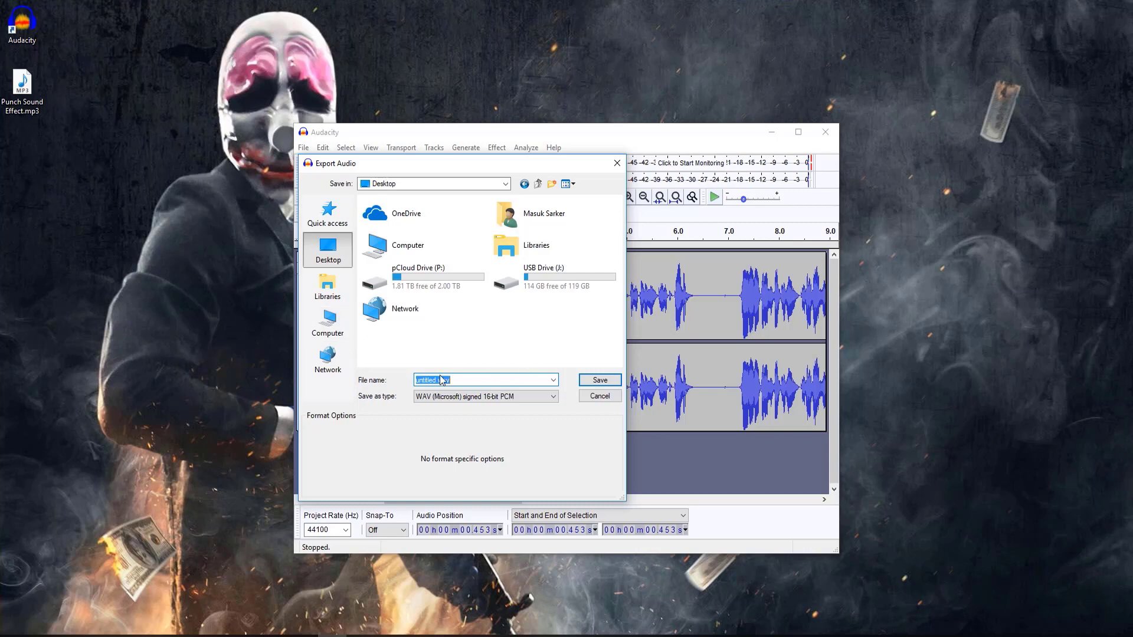
pyautogui.click(599, 381)
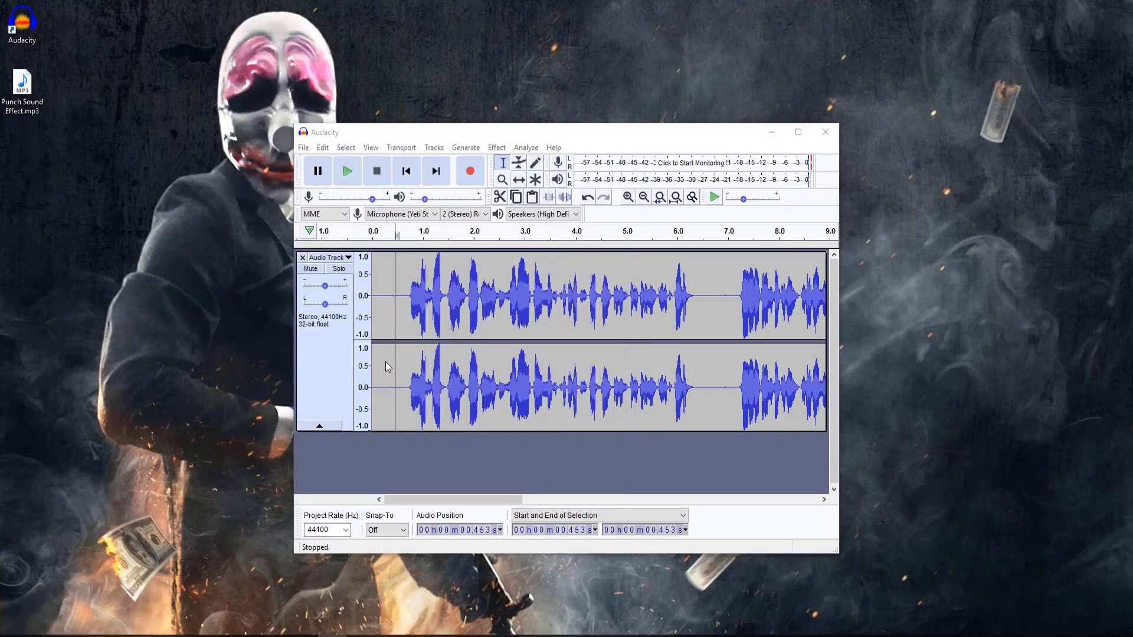
# Locate the exported untitled.wav on the desktop and move the Audacity window closer to the desktop icons.
pyautogui.click(38, 157)
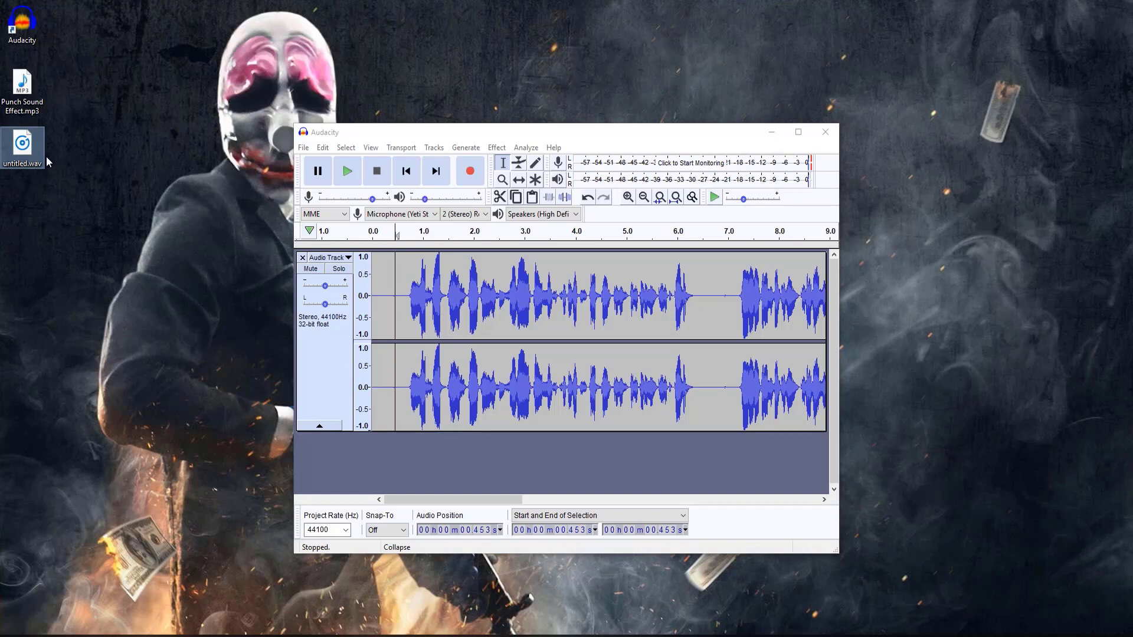
pyautogui.moveTo(60, 162); pyautogui.dragTo(121, 151)
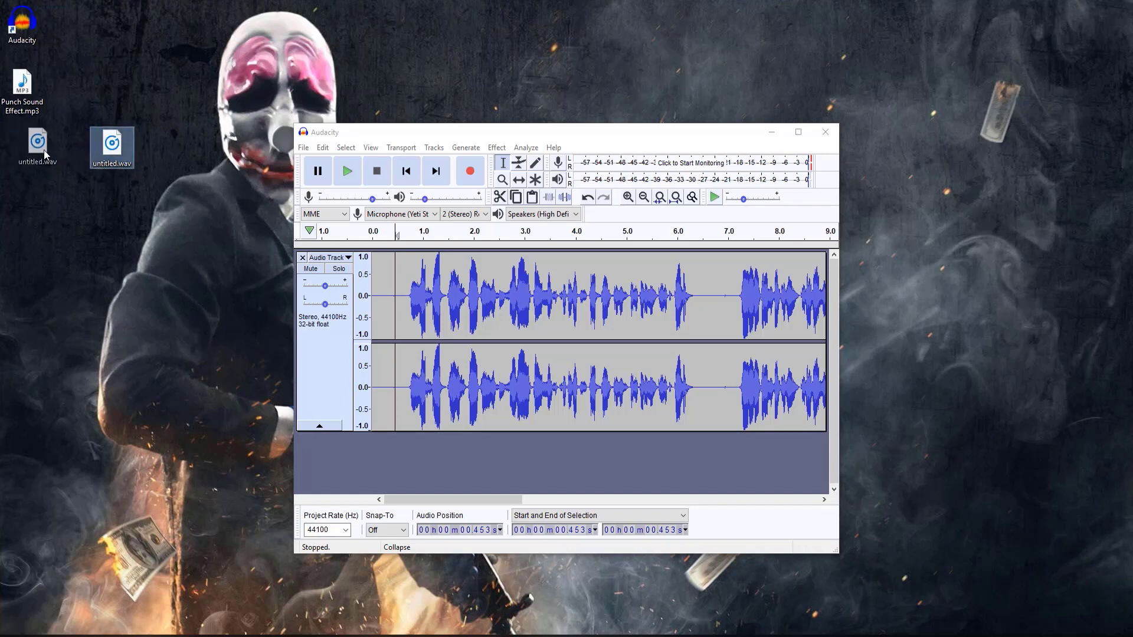
pyautogui.moveTo(44, 154); pyautogui.dragTo(41, 155)
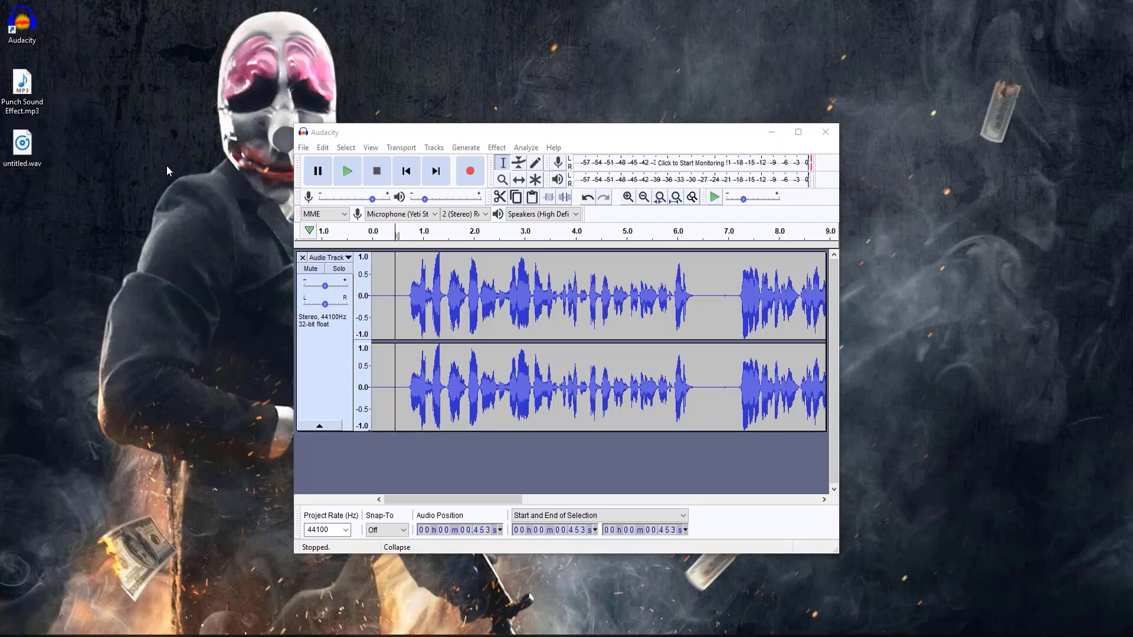
pyautogui.moveTo(418, 137); pyautogui.dragTo(301, 44)
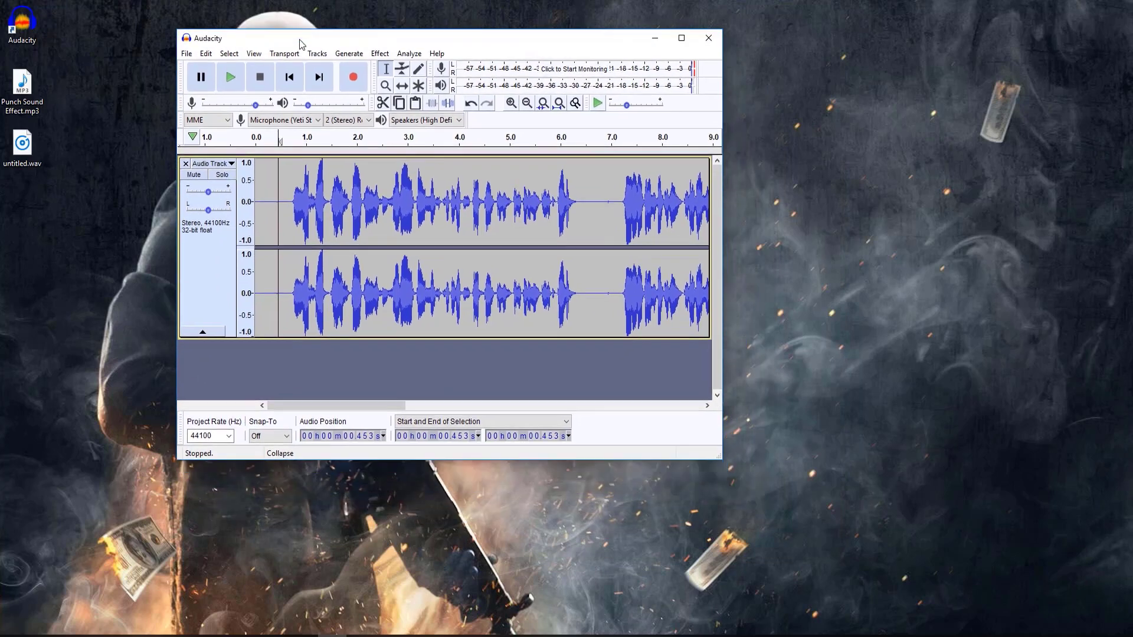